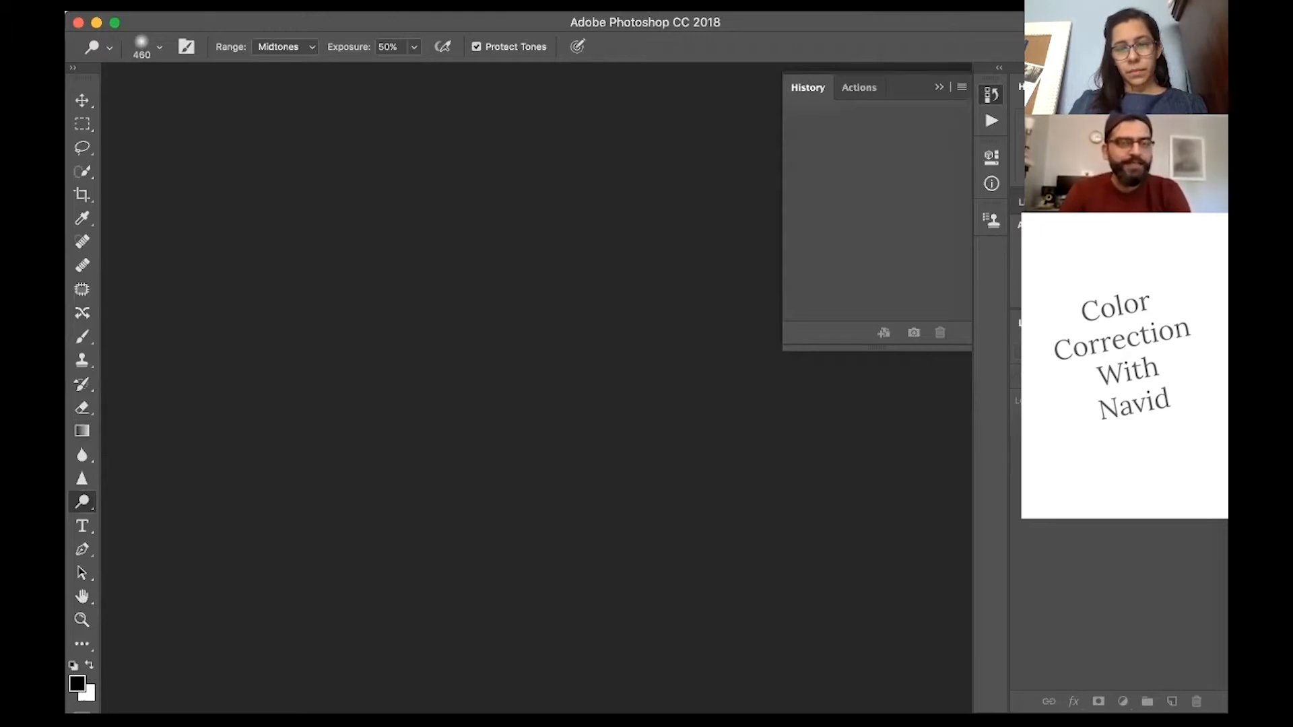
Step: Open the raw photo _I9B0422.CR2 from the Photoshop files folder and bring it through Camera Raw into the editor
{"action": "left_click", "coordinate": [231, 6]}
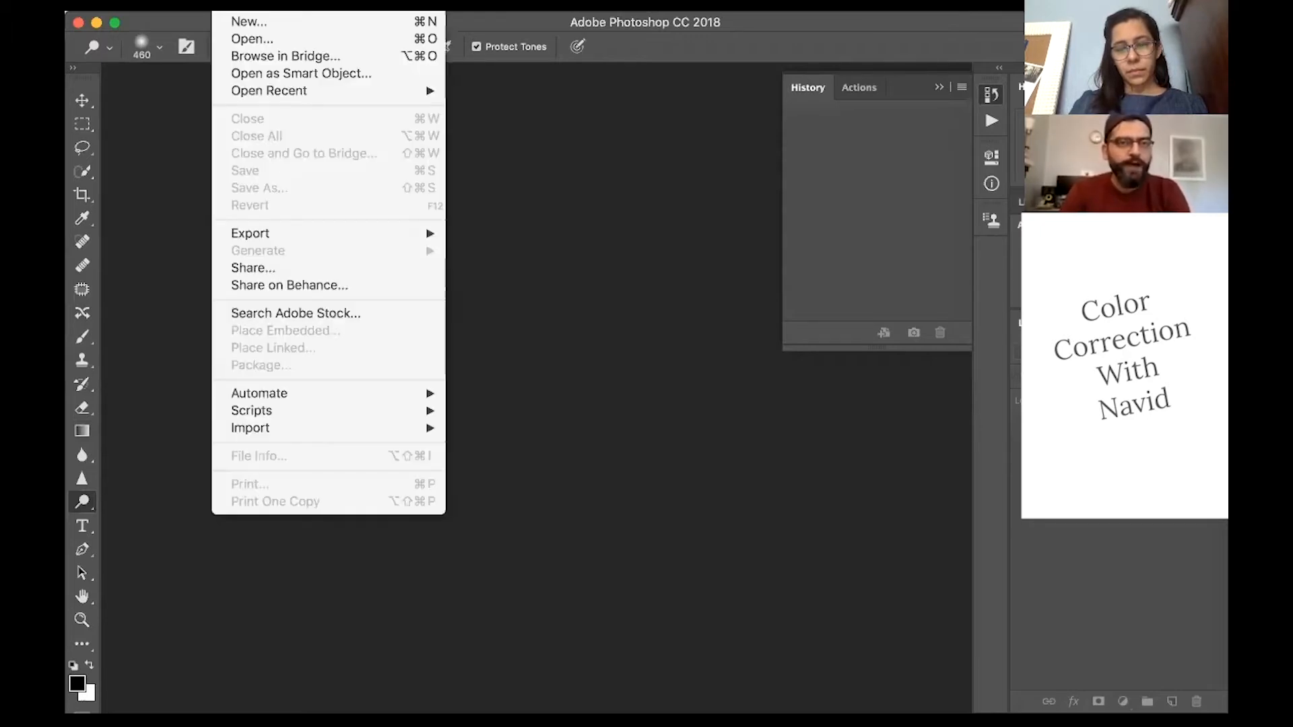
{"action": "left_click", "coordinate": [247, 38]}
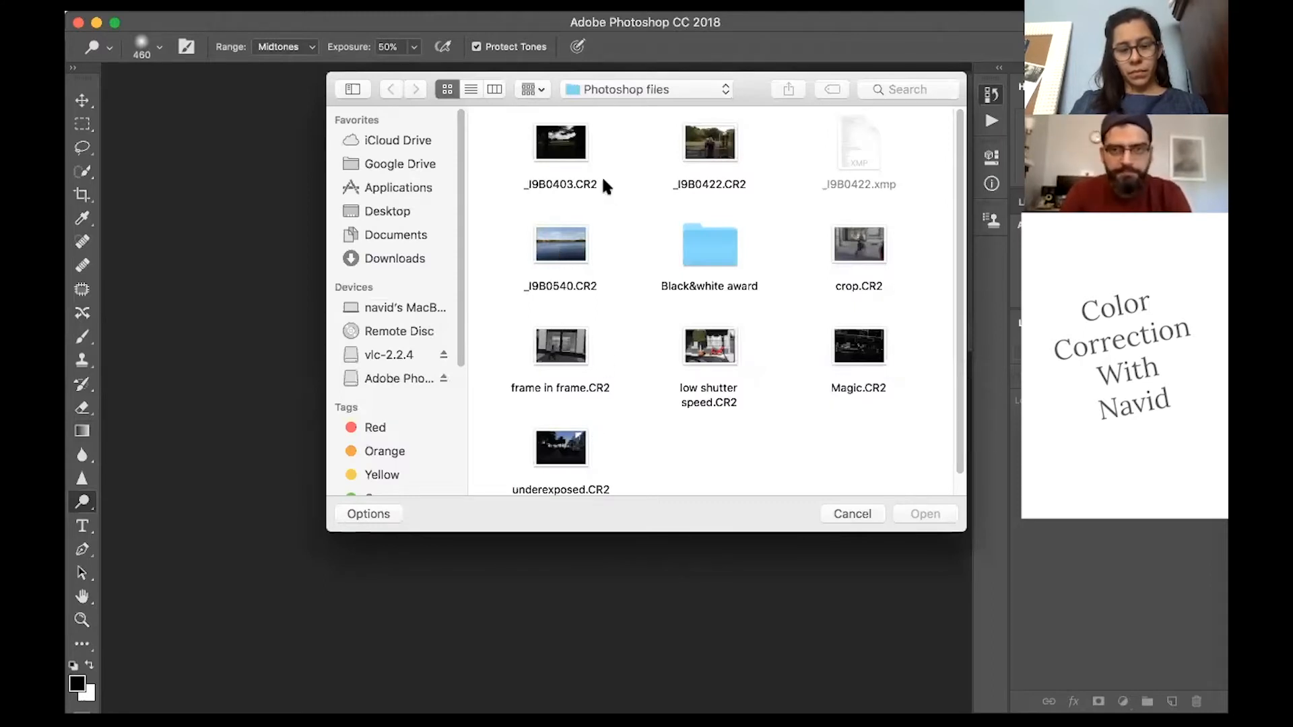
{"action": "left_click", "coordinate": [706, 156]}
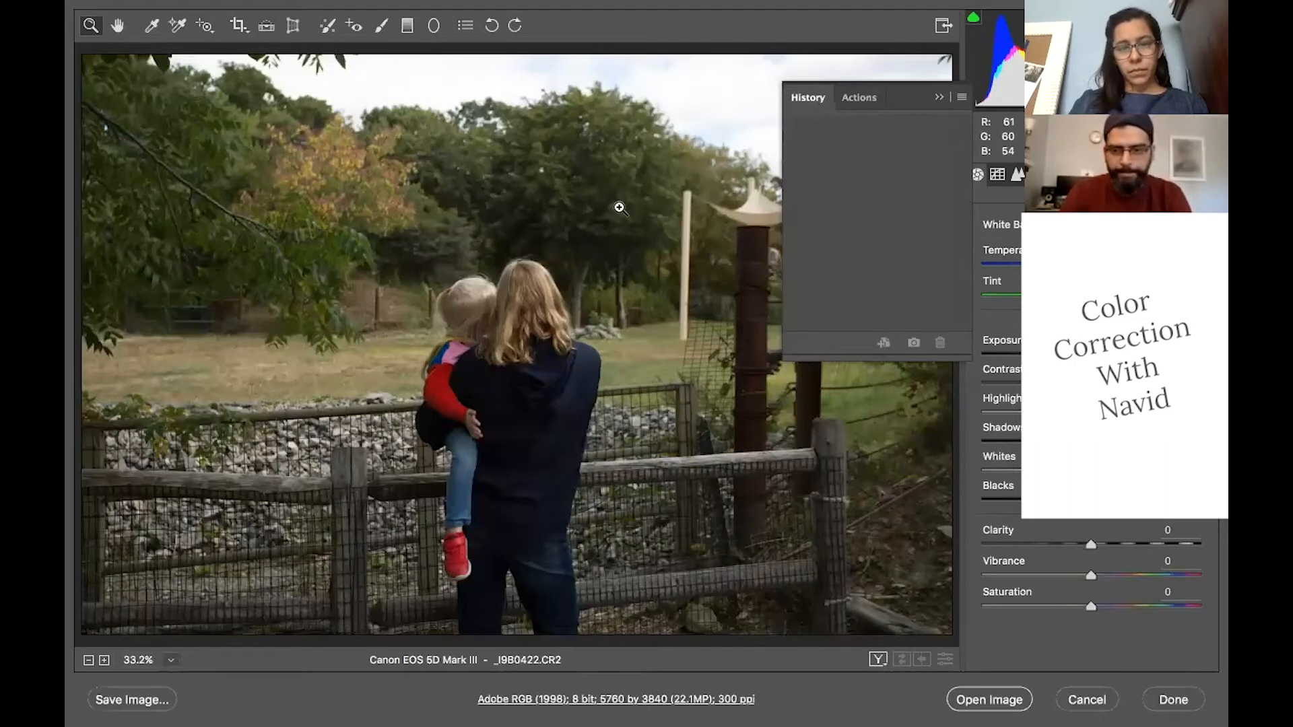
{"action": "left_click", "coordinate": [1001, 702]}
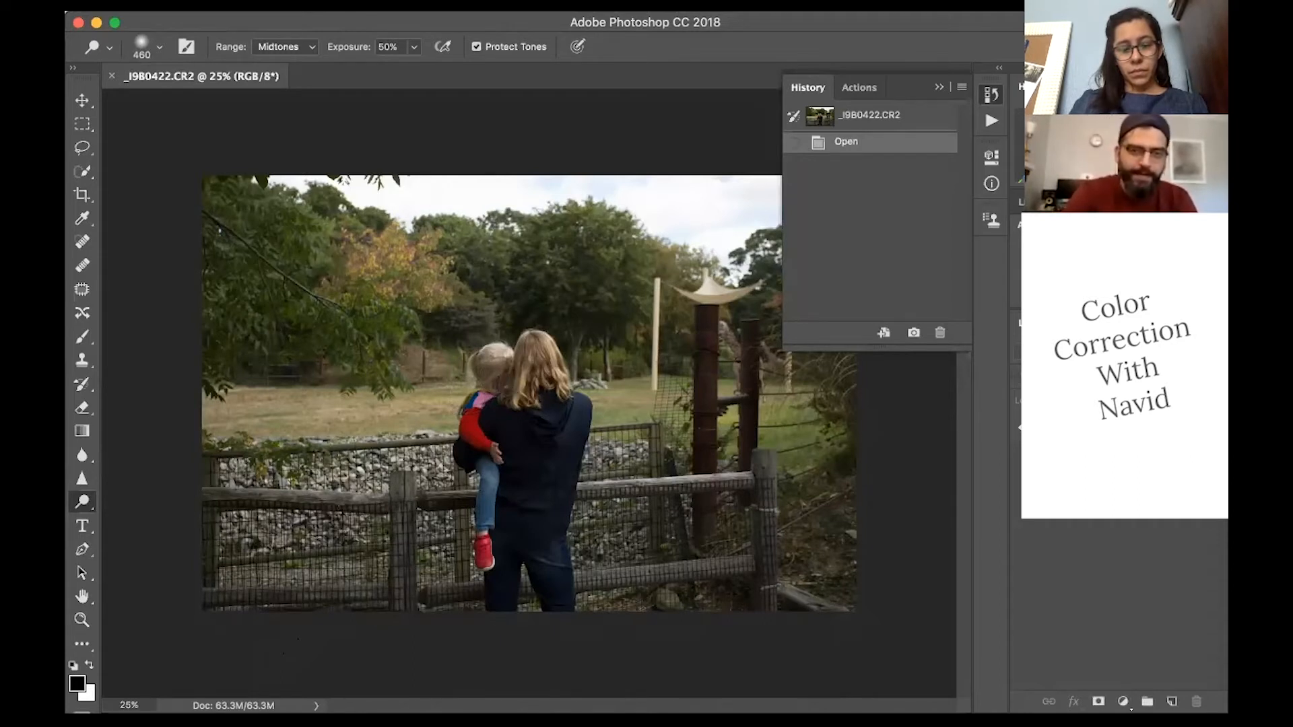
{"action": "left_click", "coordinate": [269, 108]}
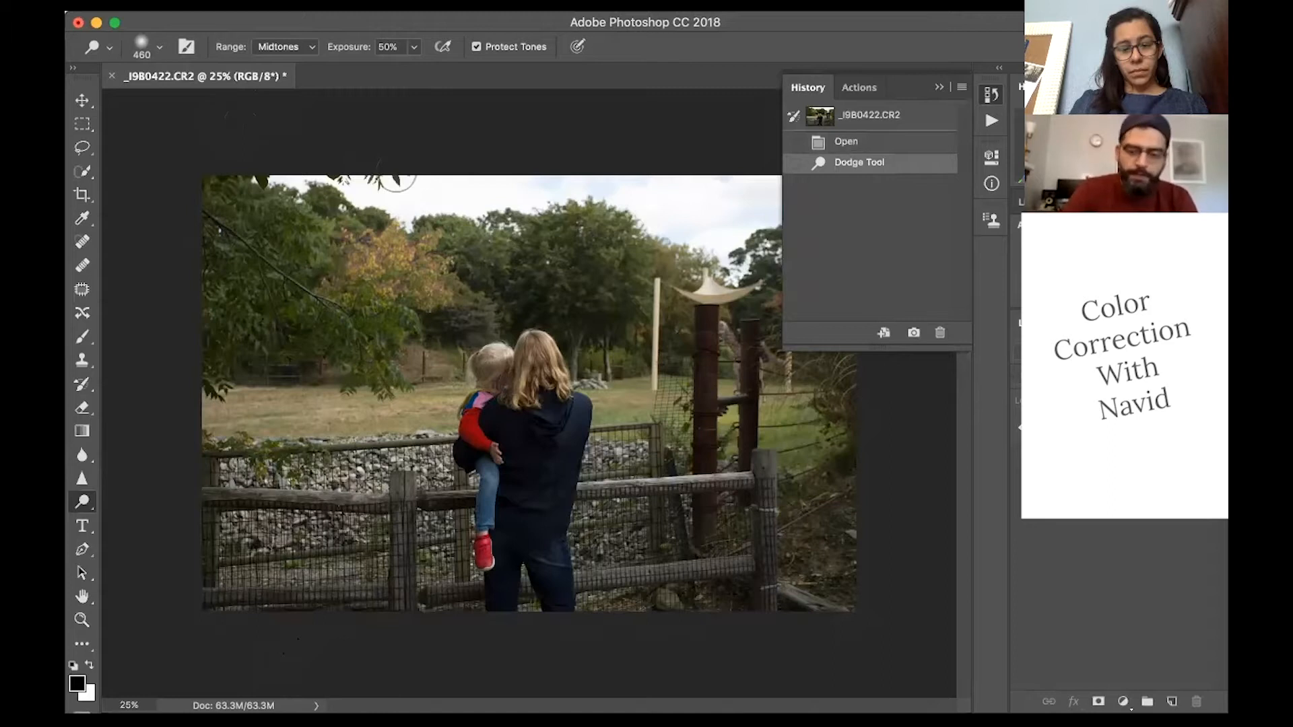
{"action": "key", "text": "super+minus"}
{"action": "key", "text": "super+minus"}
{"action": "key", "text": "super+plus"}
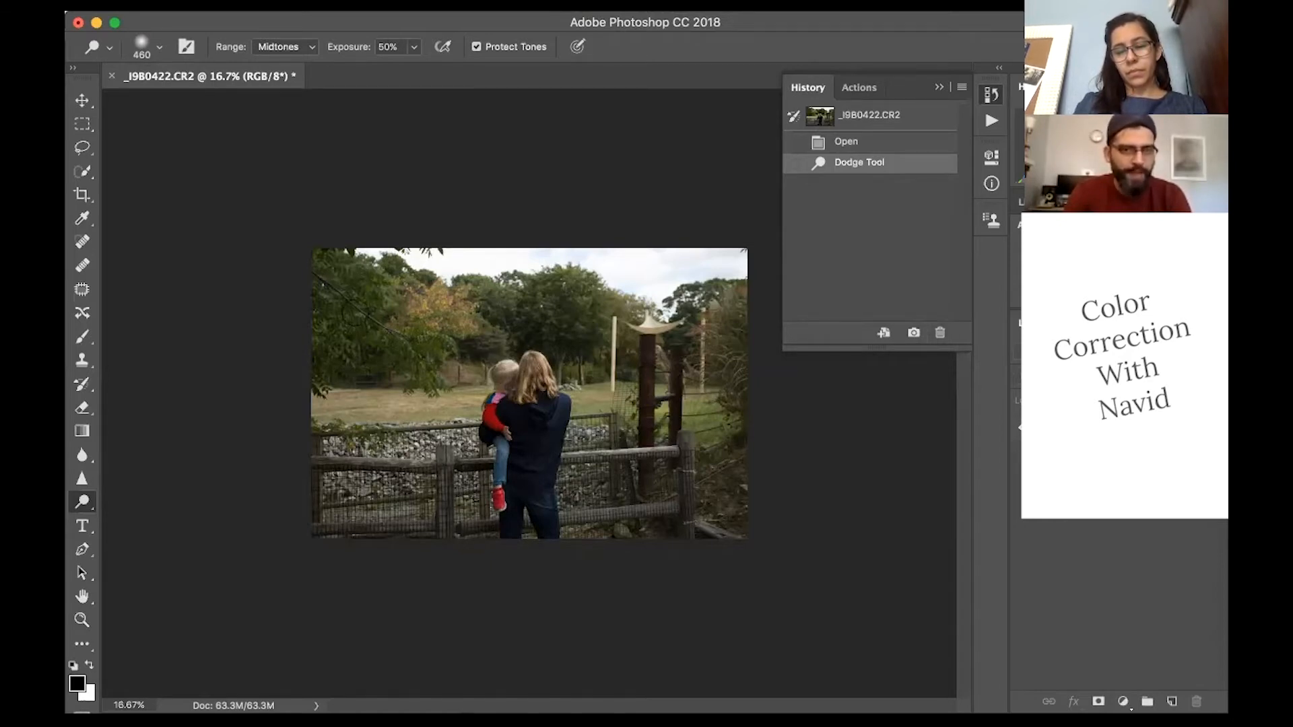
{"action": "left_click", "coordinate": [84, 198]}
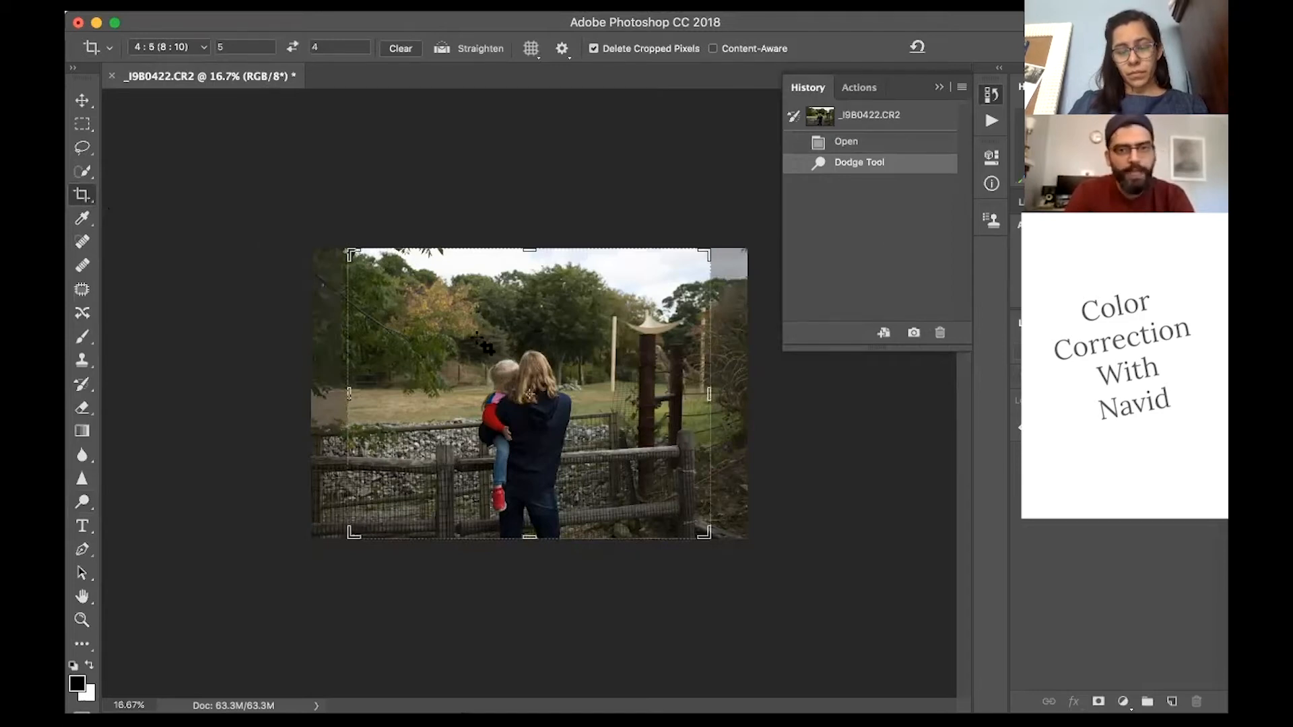
{"action": "mouse_move", "coordinate": [375, 274]}
{"action": "left_mouse_down"}
{"action": "mouse_move", "coordinate": [359, 244]}
{"action": "mouse_move", "coordinate": [387, 262]}
{"action": "mouse_move", "coordinate": [367, 264]}
{"action": "left_mouse_up"}
{"action": "mouse_move", "coordinate": [695, 262]}
{"action": "left_mouse_down"}
{"action": "mouse_move", "coordinate": [663, 281]}
{"action": "mouse_move", "coordinate": [691, 268]}
{"action": "left_mouse_up"}
{"action": "left_click_drag", "start_coordinate": [377, 276], "coordinate": [338, 211]}
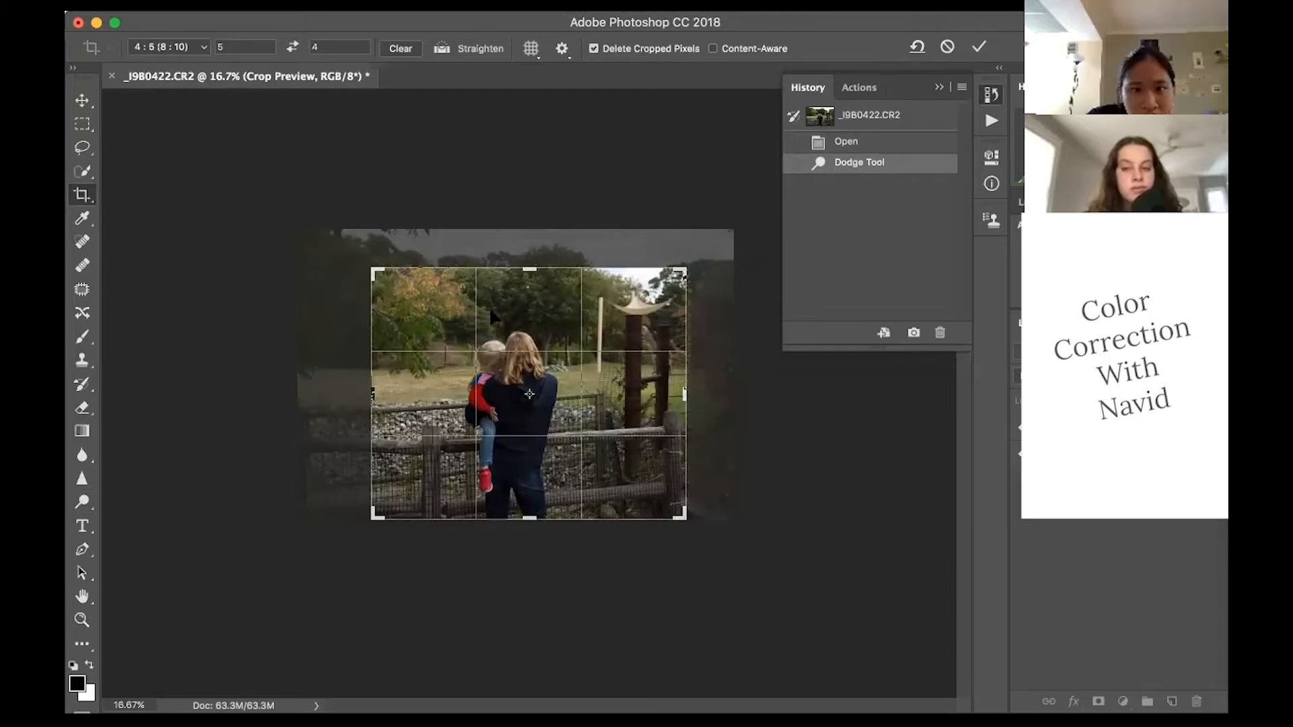
{"action": "left_click", "coordinate": [82, 100]}
{"action": "left_click", "coordinate": [715, 266]}
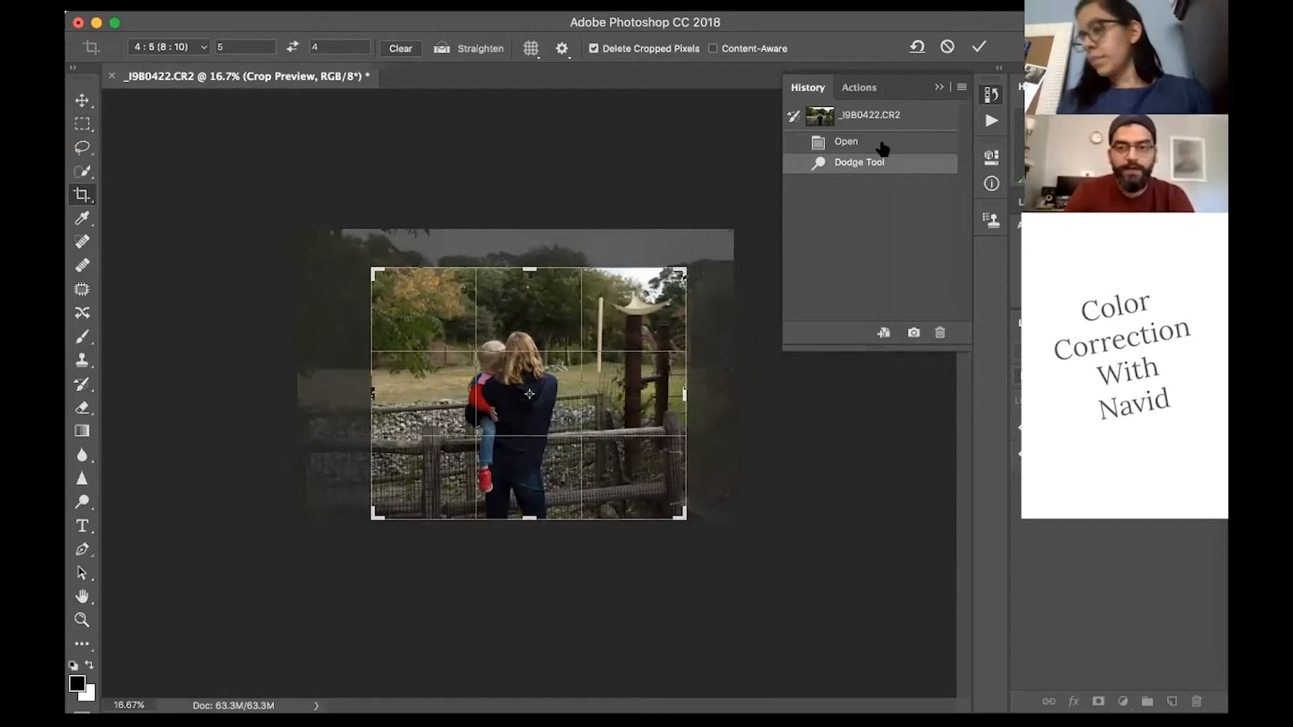
{"action": "left_click", "coordinate": [81, 118]}
{"action": "left_click", "coordinate": [609, 263]}
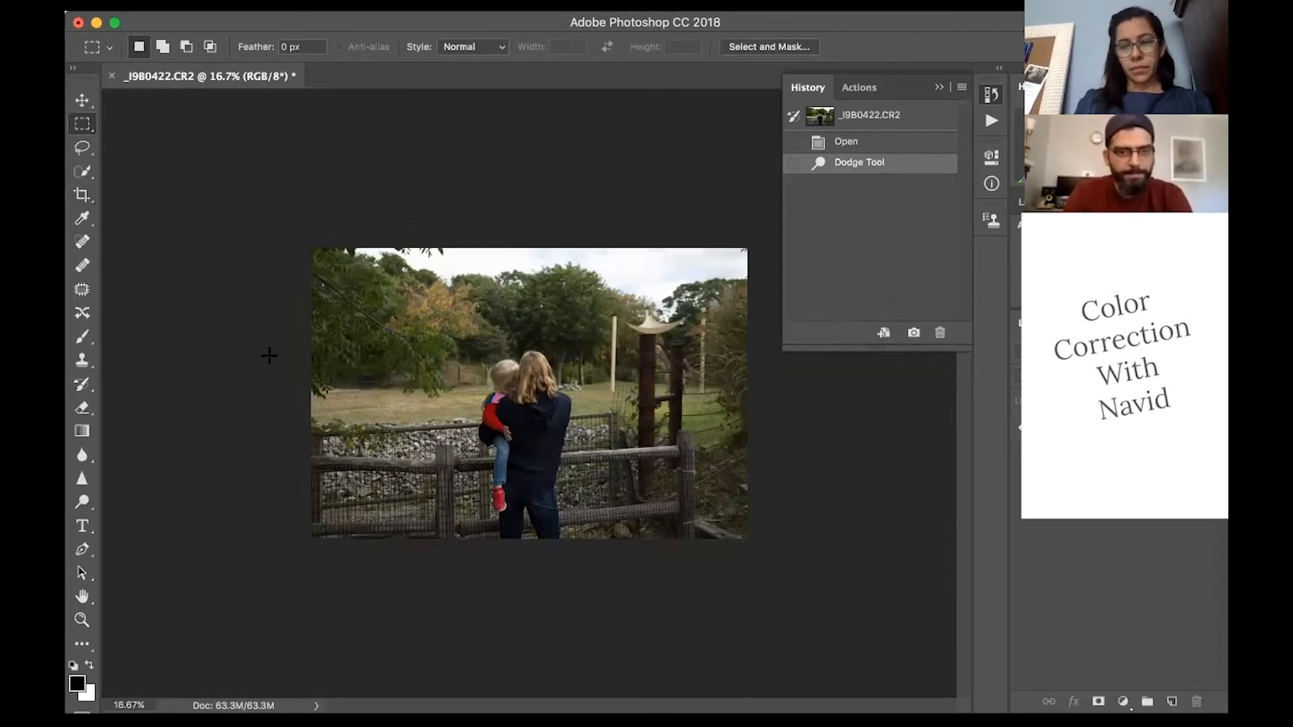
Step: Crop the photo to the 4:5 (8:10) ratio in landscape, trimming the left edge so the two figures sit left of centre
{"action": "left_click", "coordinate": [82, 195]}
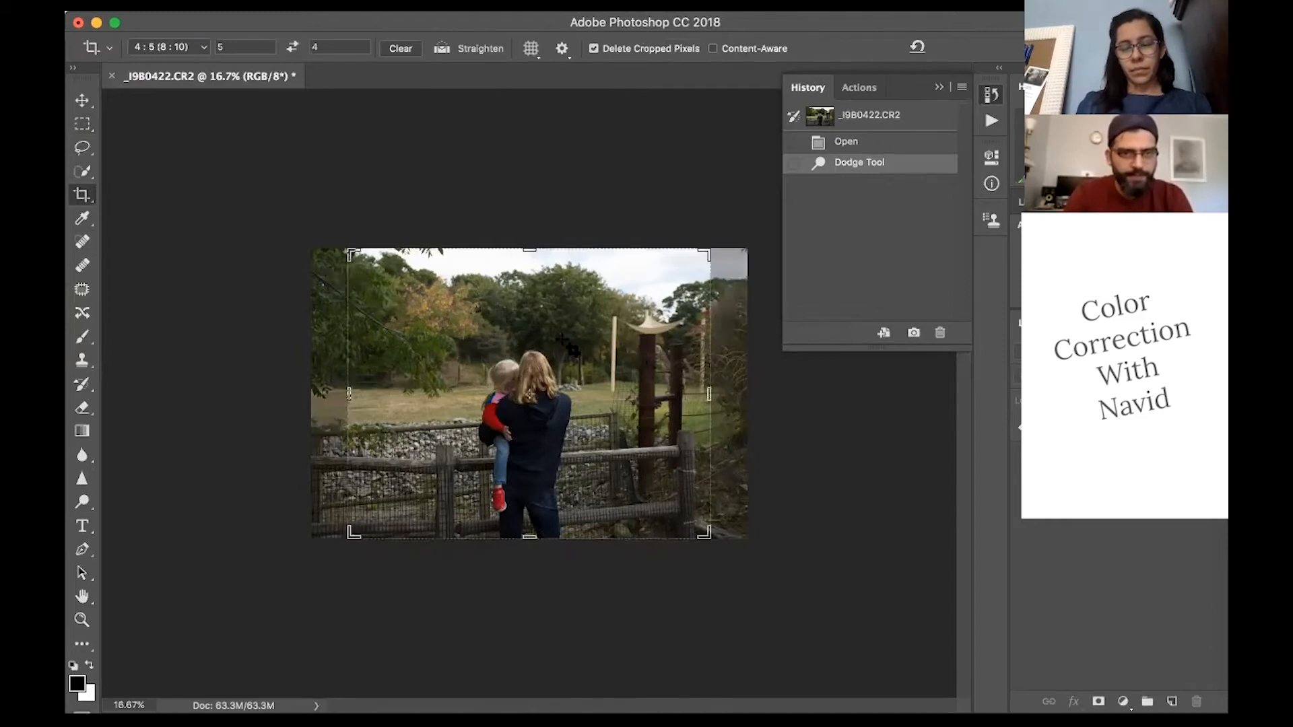
{"action": "mouse_move", "coordinate": [710, 394]}
{"action": "left_mouse_down"}
{"action": "mouse_move", "coordinate": [725, 394]}
{"action": "mouse_move", "coordinate": [710, 394]}
{"action": "left_mouse_up"}
{"action": "left_click_drag", "start_coordinate": [595, 396], "coordinate": [580, 399]}
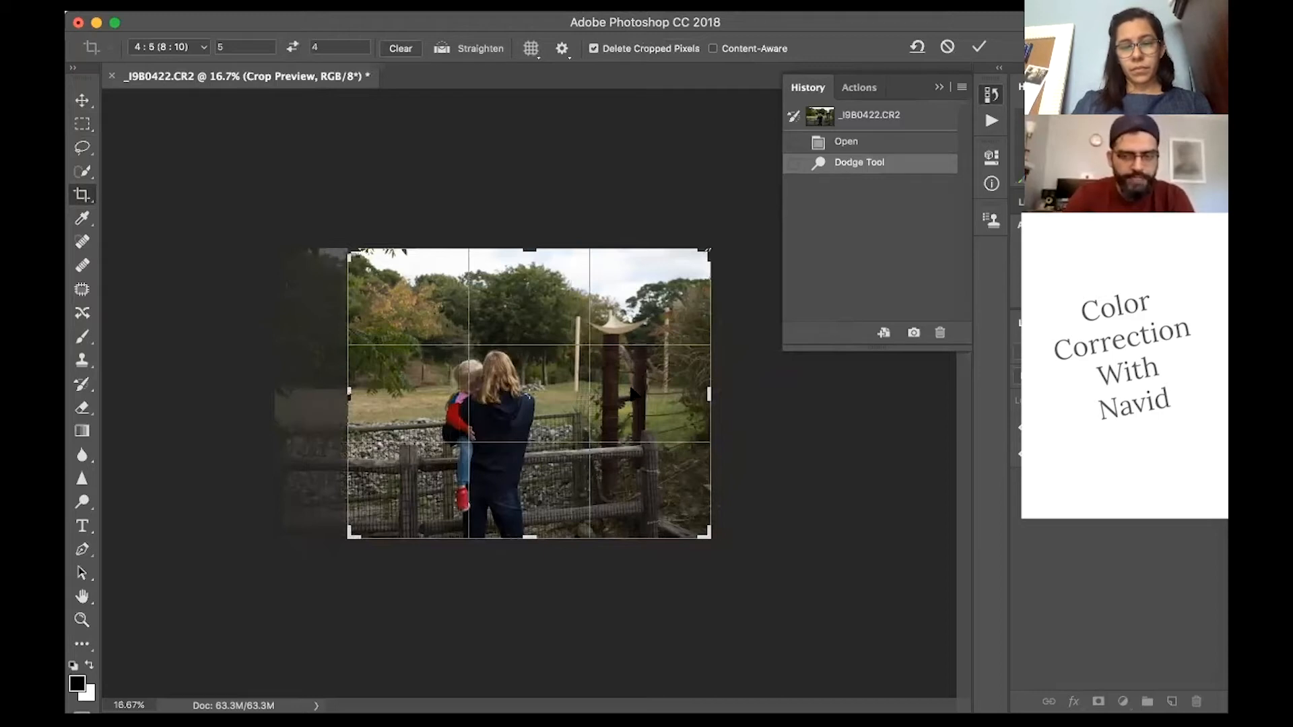
{"action": "key", "text": "Return"}
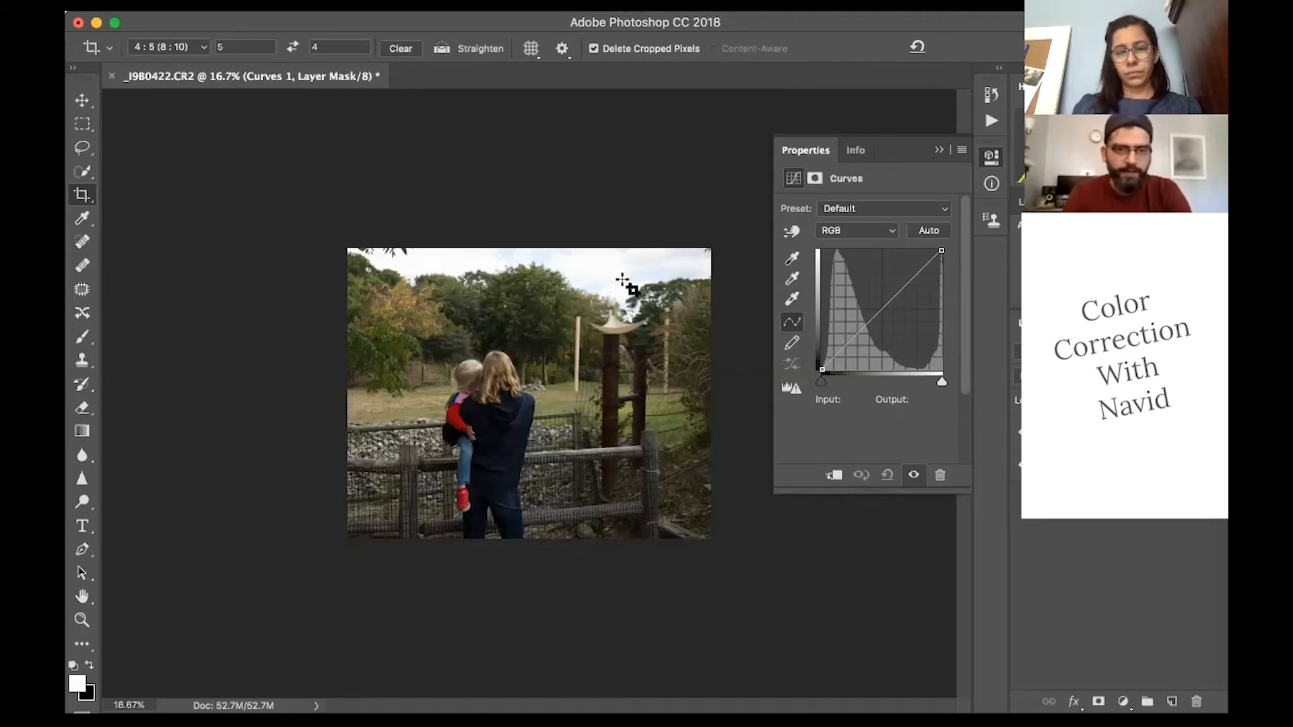
Step: Brighten the photo's darker tones on the Curves adjustment layer with a single RGB curve point at input 59, output 82
{"action": "left_click", "coordinate": [83, 335]}
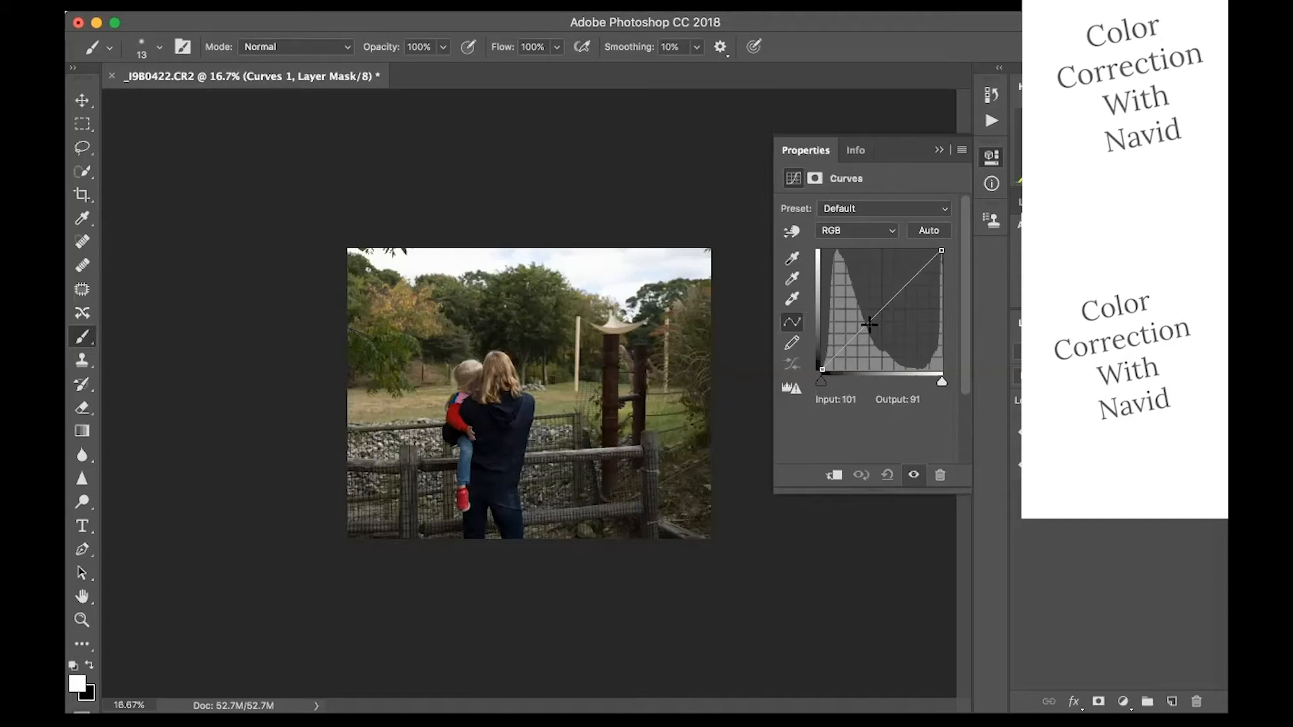
{"action": "left_click_drag", "start_coordinate": [871, 318], "coordinate": [873, 321]}
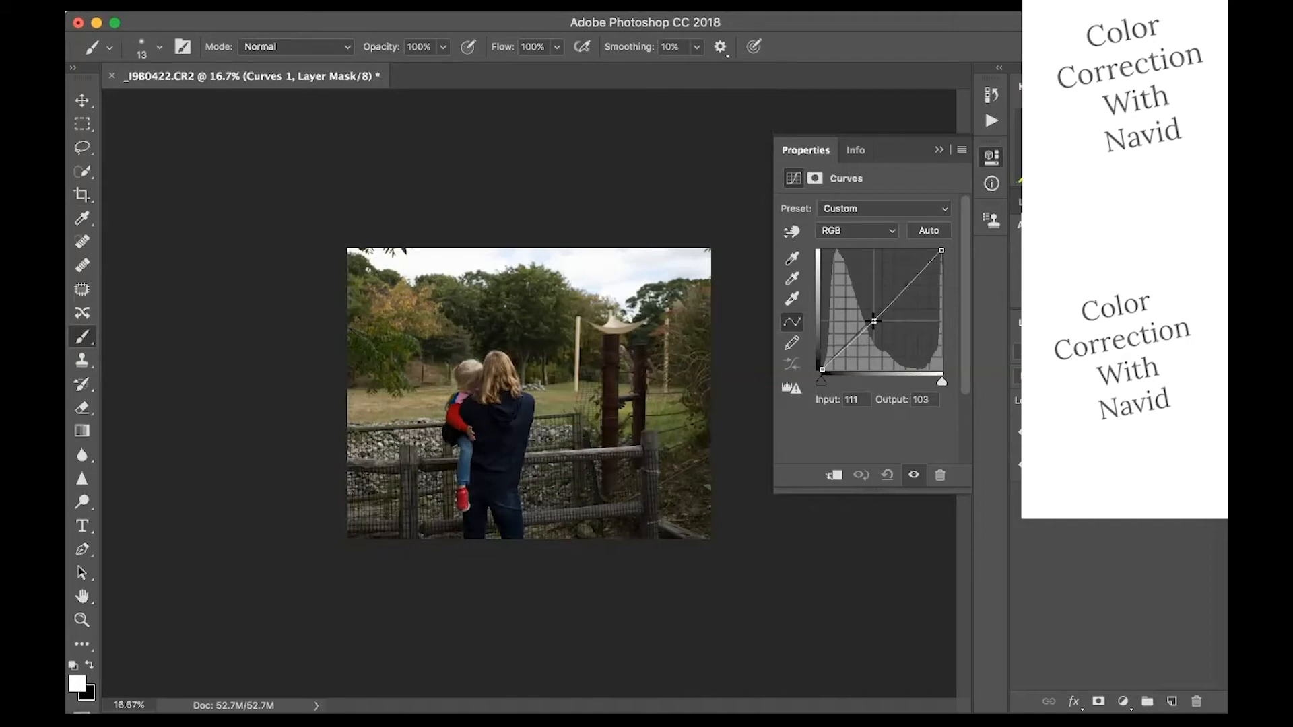
{"action": "left_click_drag", "start_coordinate": [873, 322], "coordinate": [964, 239]}
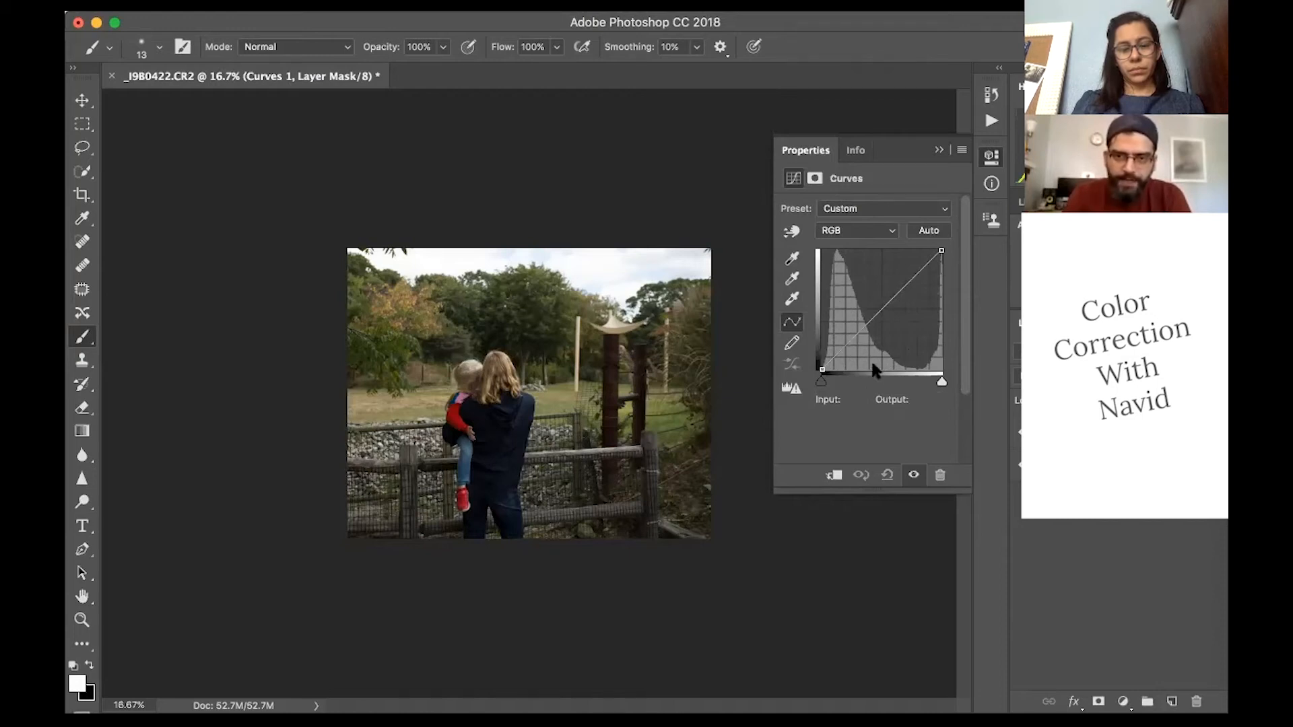
{"action": "left_click", "coordinate": [859, 327]}
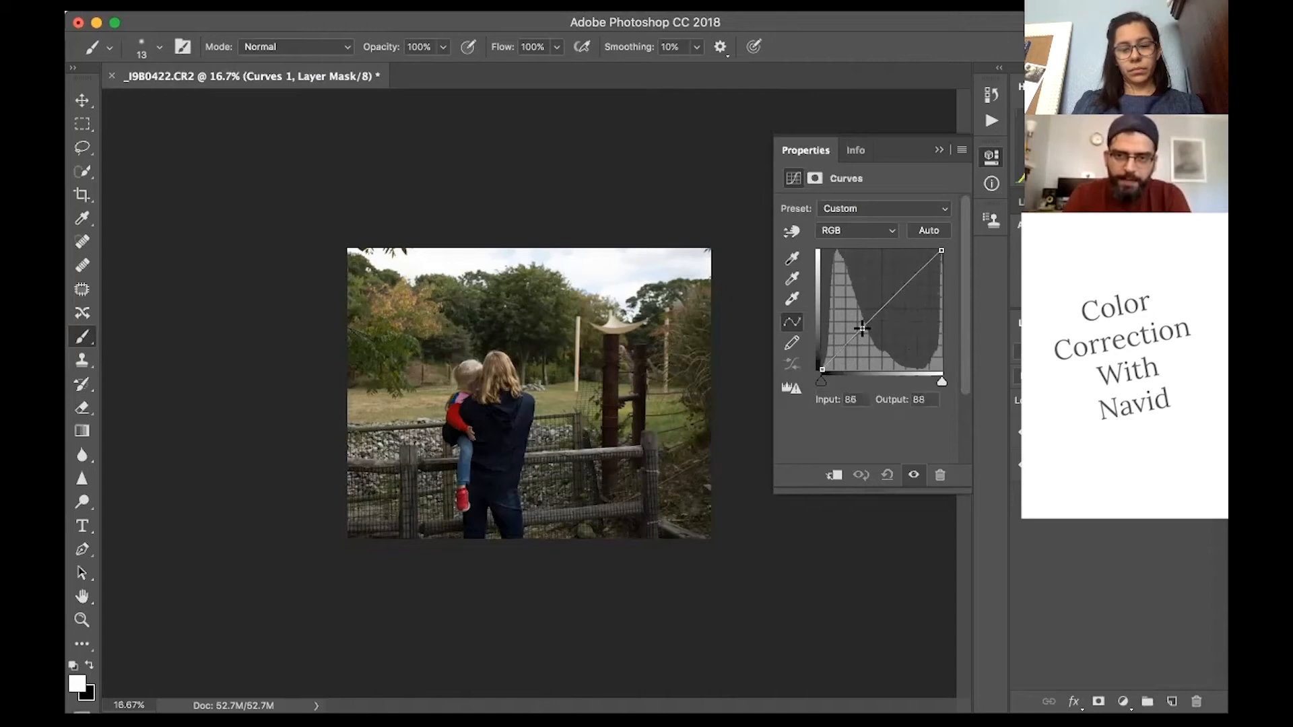
{"action": "left_click_drag", "start_coordinate": [858, 328], "coordinate": [849, 331]}
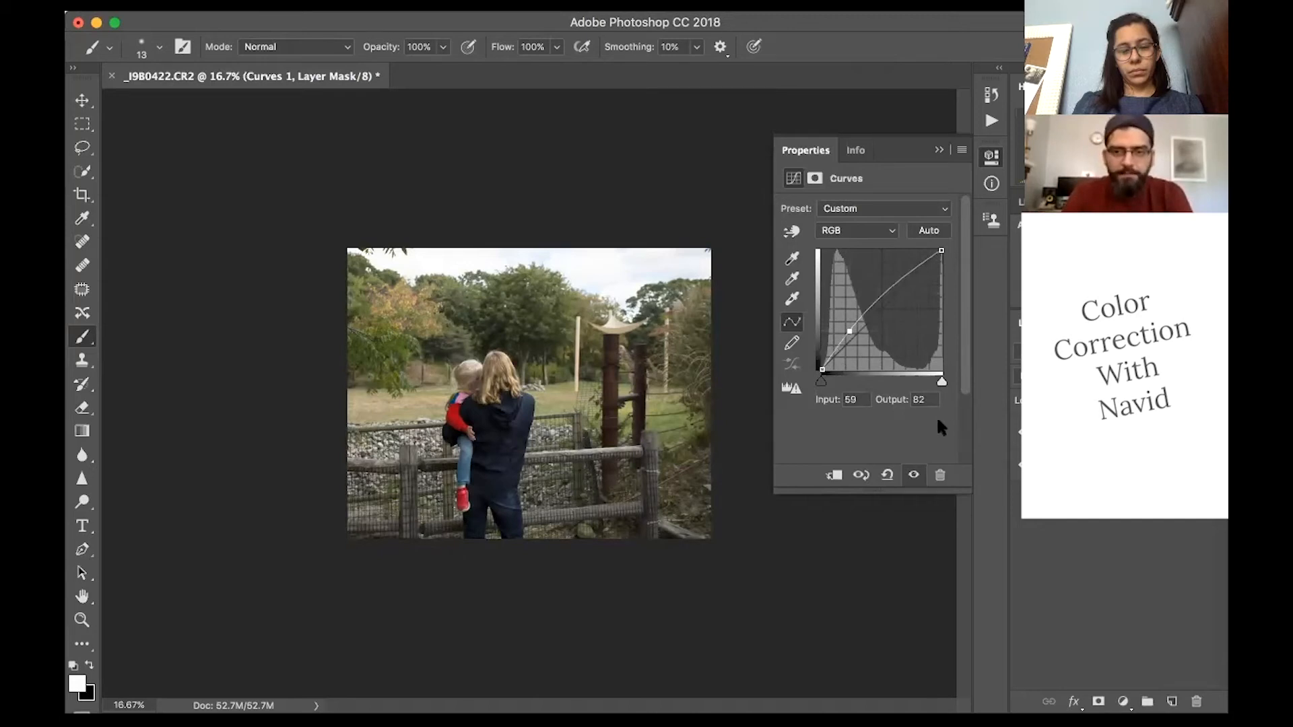
Step: Compare the photo with and without the Curves adjustment by toggling the layer's visibility, leaving it visible
{"action": "left_click", "coordinate": [912, 476]}
{"action": "left_click", "coordinate": [913, 476]}
{"action": "left_click", "coordinate": [913, 476]}
{"action": "left_click", "coordinate": [913, 476]}
{"action": "left_click", "coordinate": [913, 476]}
{"action": "left_click", "coordinate": [913, 476]}
{"action": "left_click", "coordinate": [913, 476]}
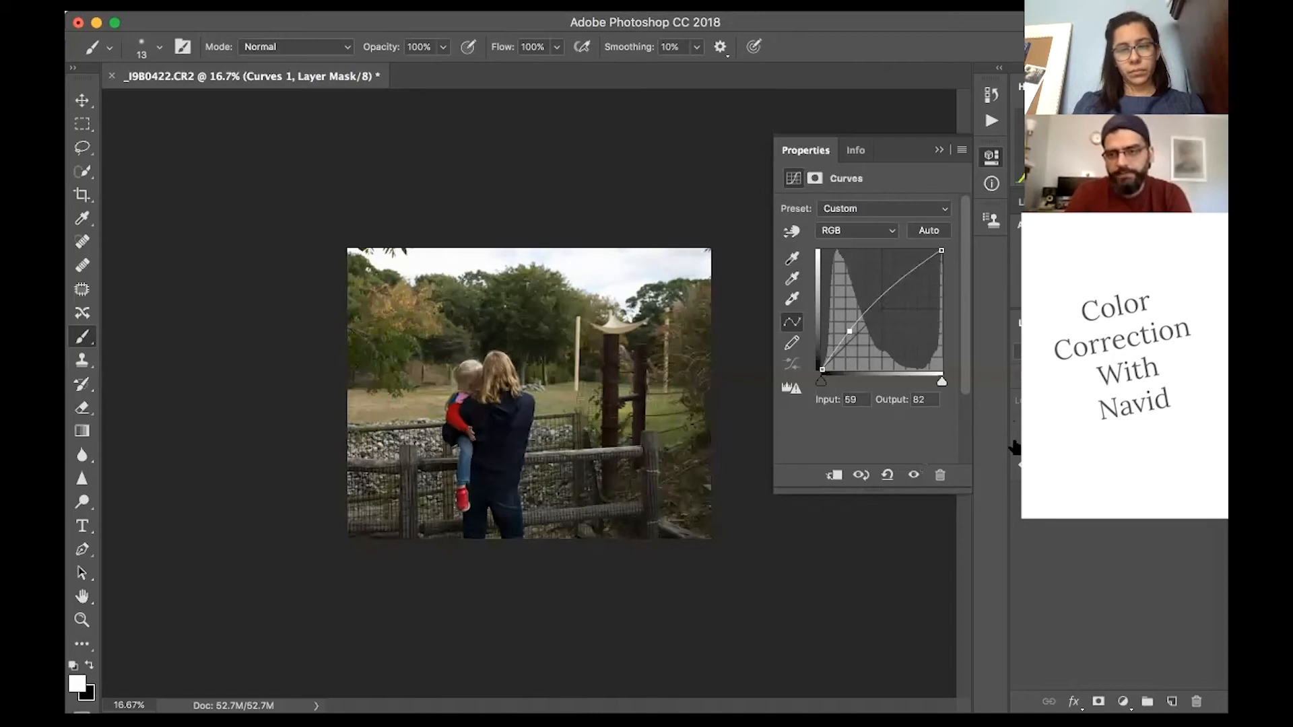
{"action": "left_click", "coordinate": [913, 477]}
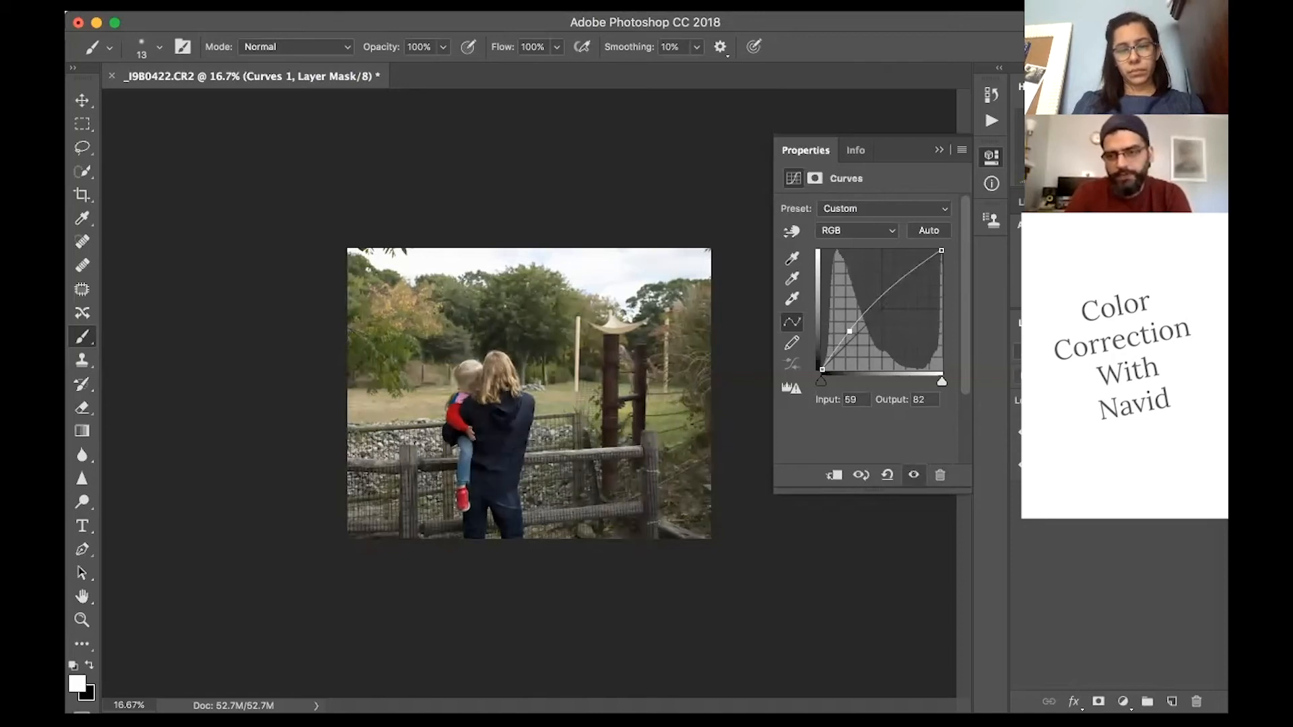
{"action": "left_click", "coordinate": [1018, 436]}
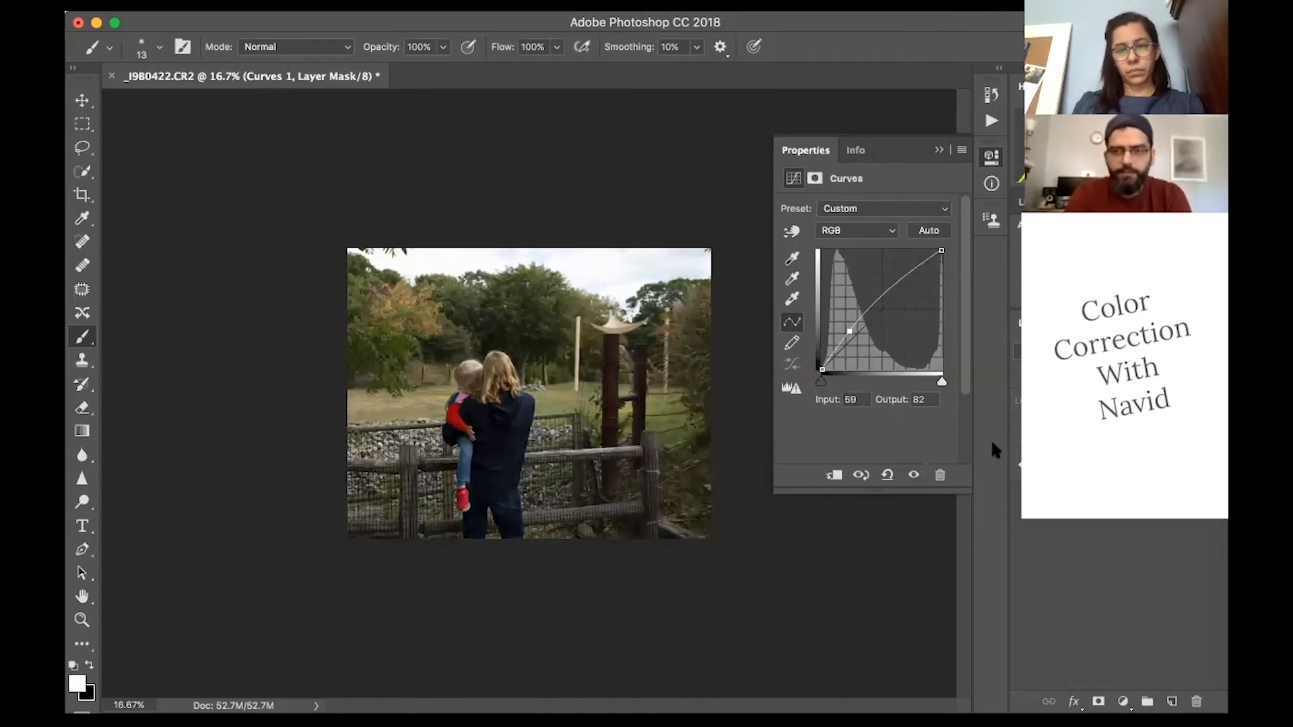
{"action": "left_click", "coordinate": [913, 475]}
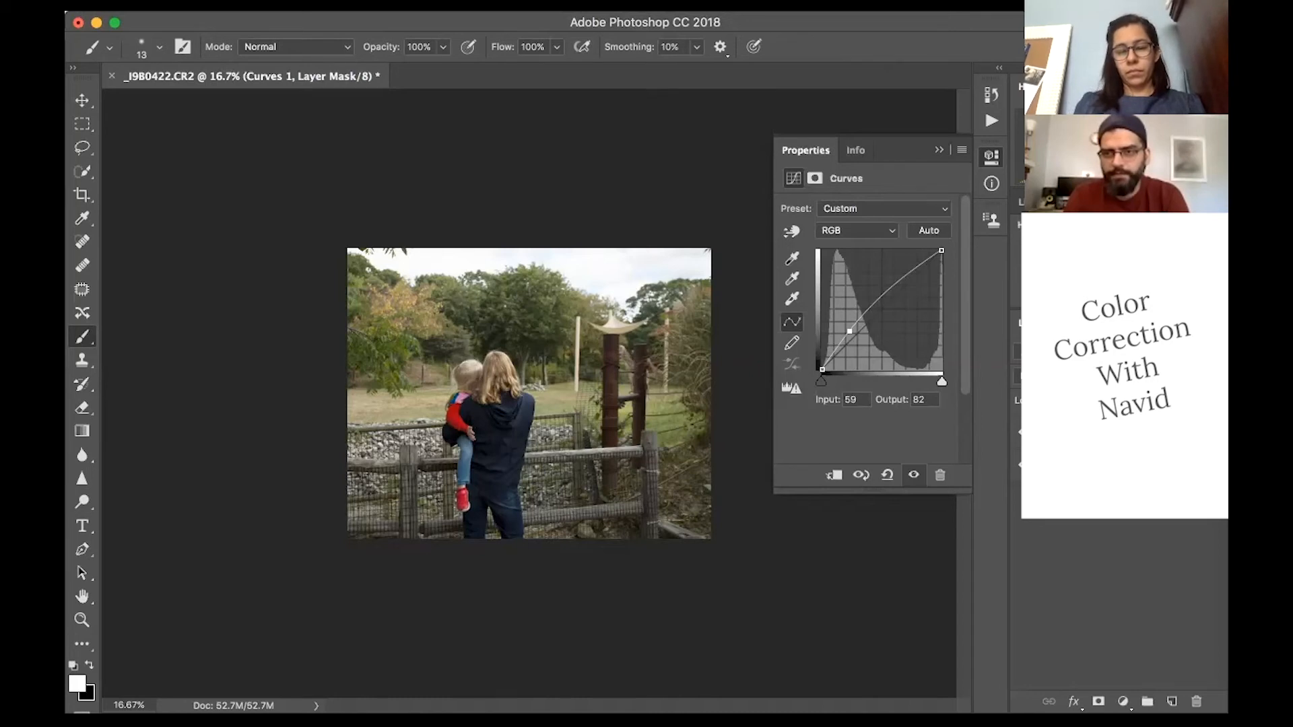
Step: Add a Hue/Saturation adjustment layer above the Curves layer and set its master hue to 0
{"action": "left_click", "coordinate": [1026, 265]}
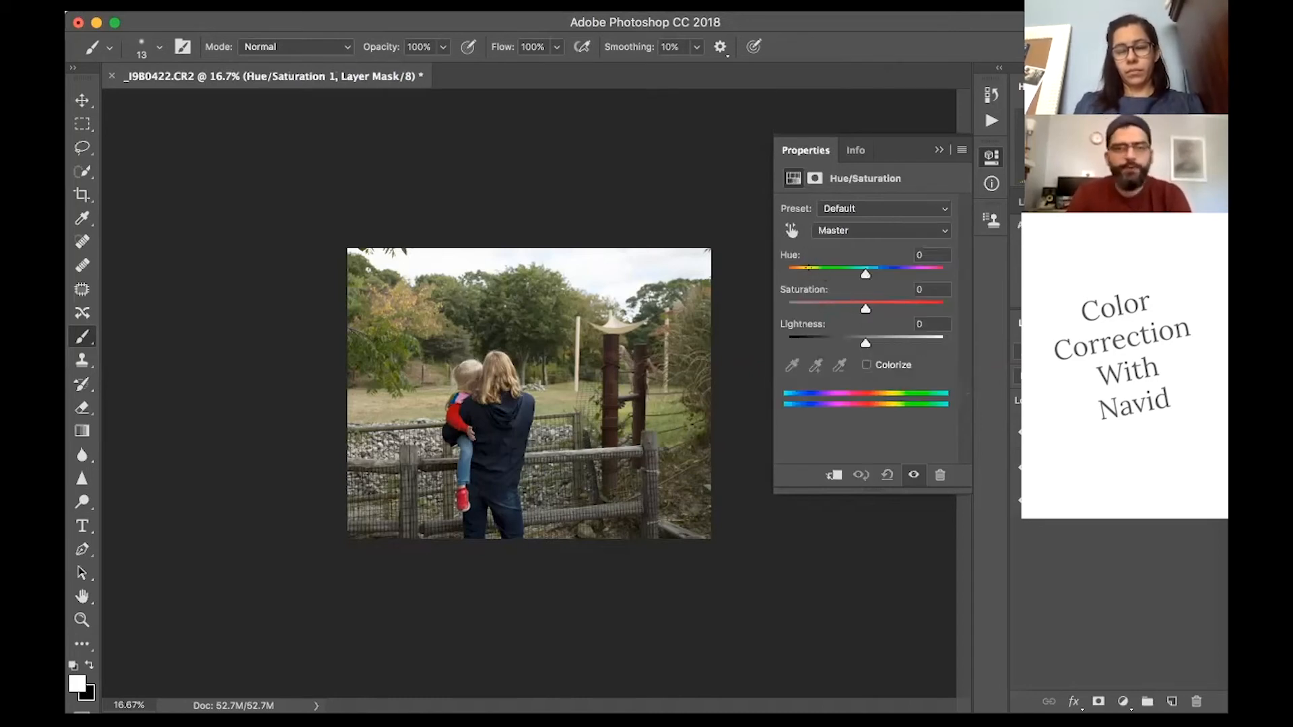
{"action": "mouse_move", "coordinate": [866, 274]}
{"action": "left_mouse_down"}
{"action": "mouse_move", "coordinate": [827, 276]}
{"action": "mouse_move", "coordinate": [901, 265]}
{"action": "mouse_move", "coordinate": [860, 286]}
{"action": "mouse_move", "coordinate": [867, 295]}
{"action": "left_mouse_up"}
{"action": "left_click", "coordinate": [920, 257]}
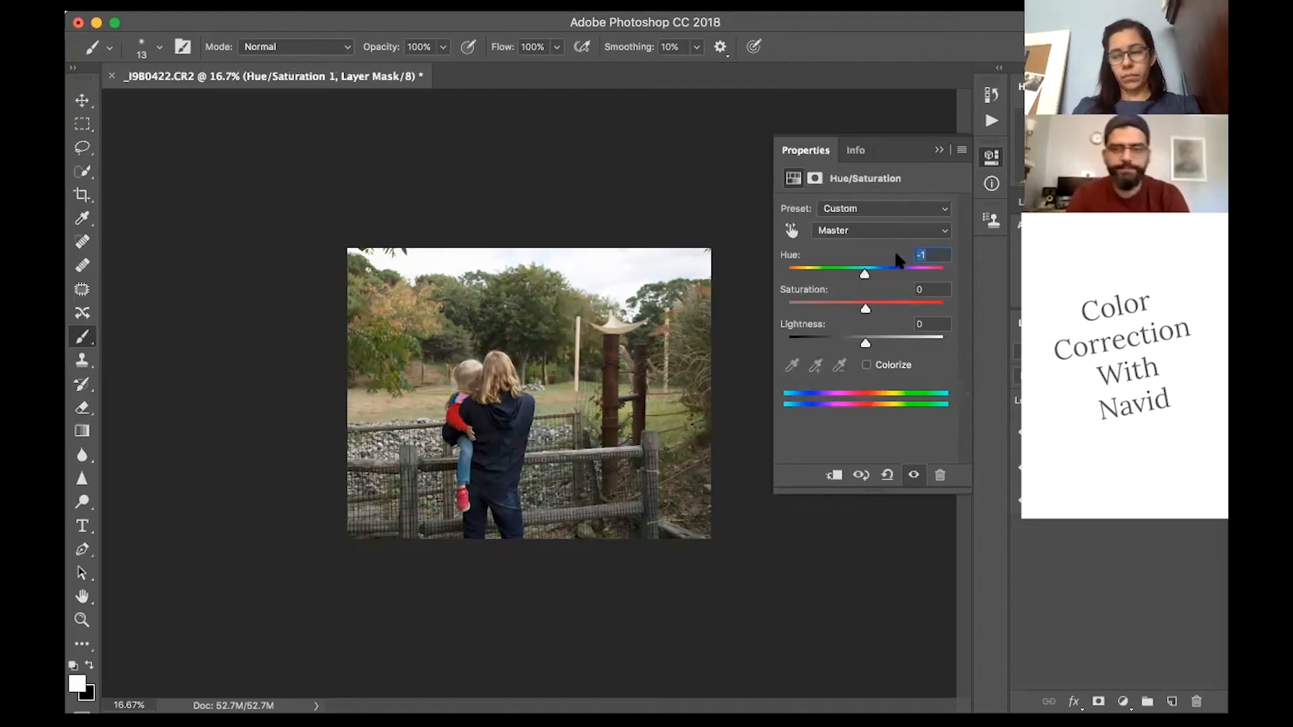
{"action": "type", "text": "0"}
Step: Set the master saturation of the Hue/Saturation layer to +15
{"action": "left_click_drag", "start_coordinate": [865, 310], "coordinate": [862, 338]}
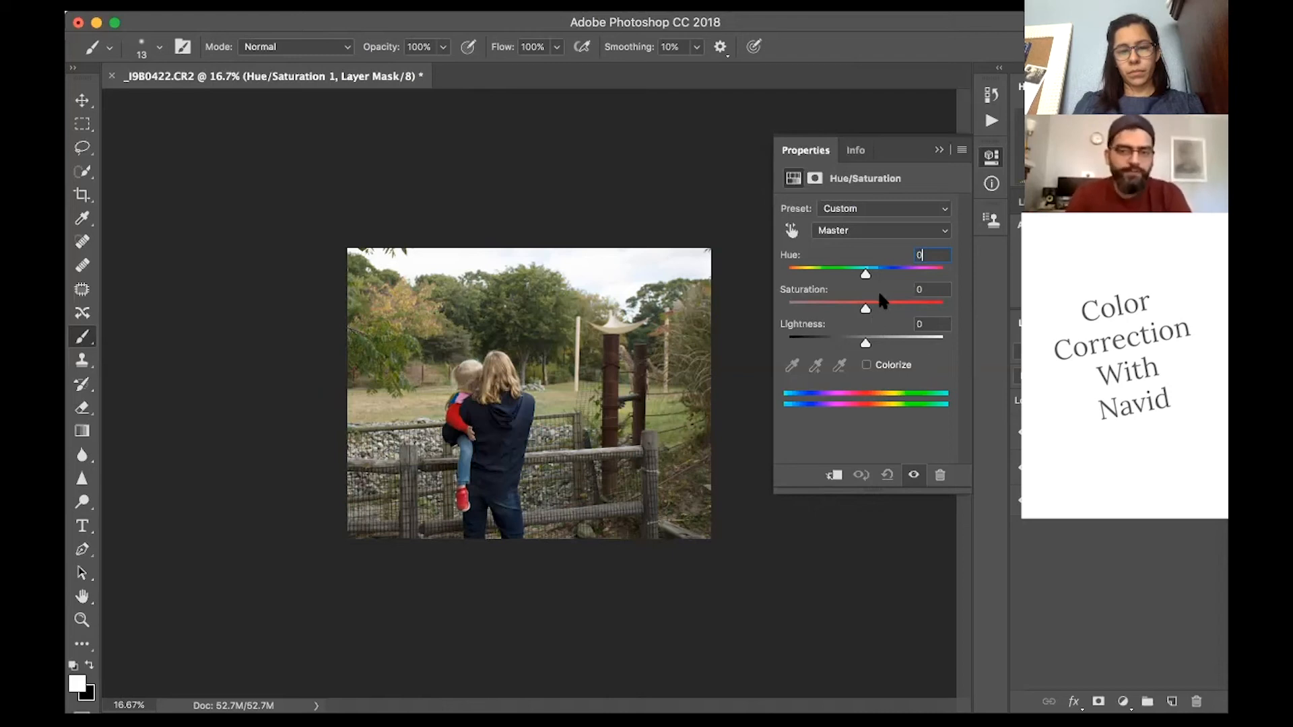
{"action": "left_click", "coordinate": [896, 305]}
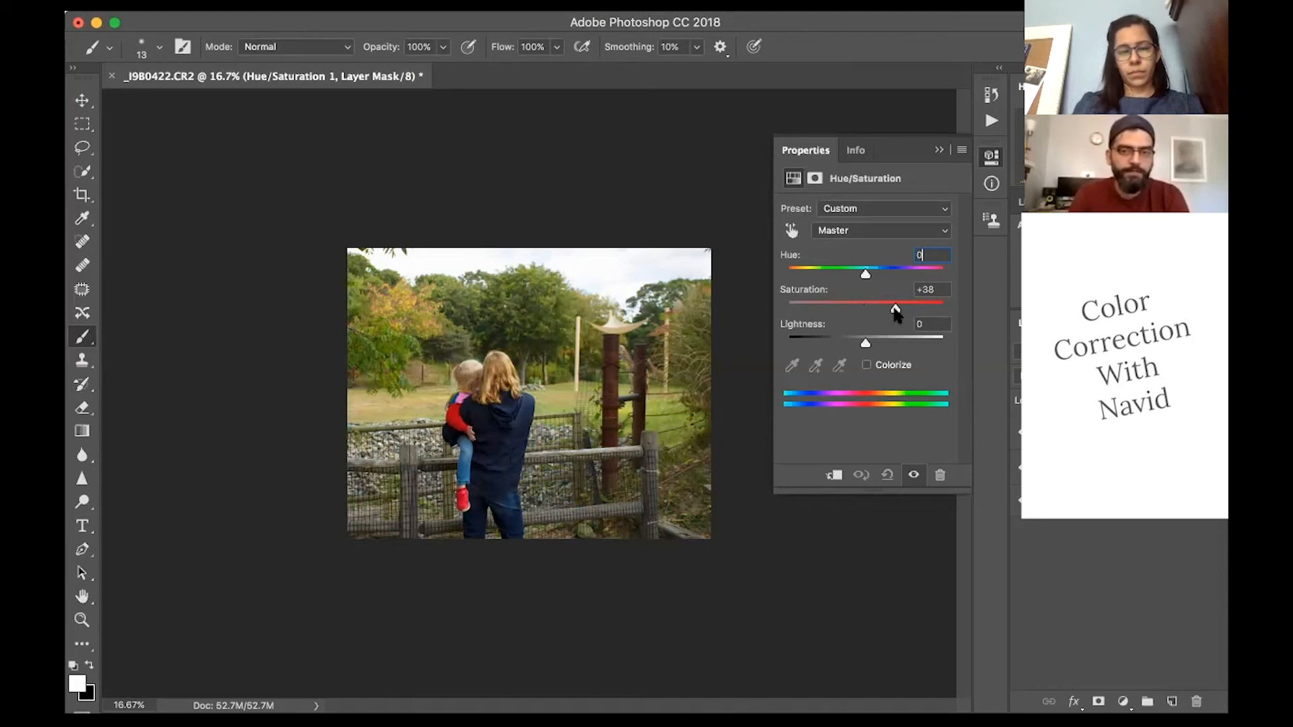
{"action": "left_click_drag", "start_coordinate": [895, 310], "coordinate": [878, 329]}
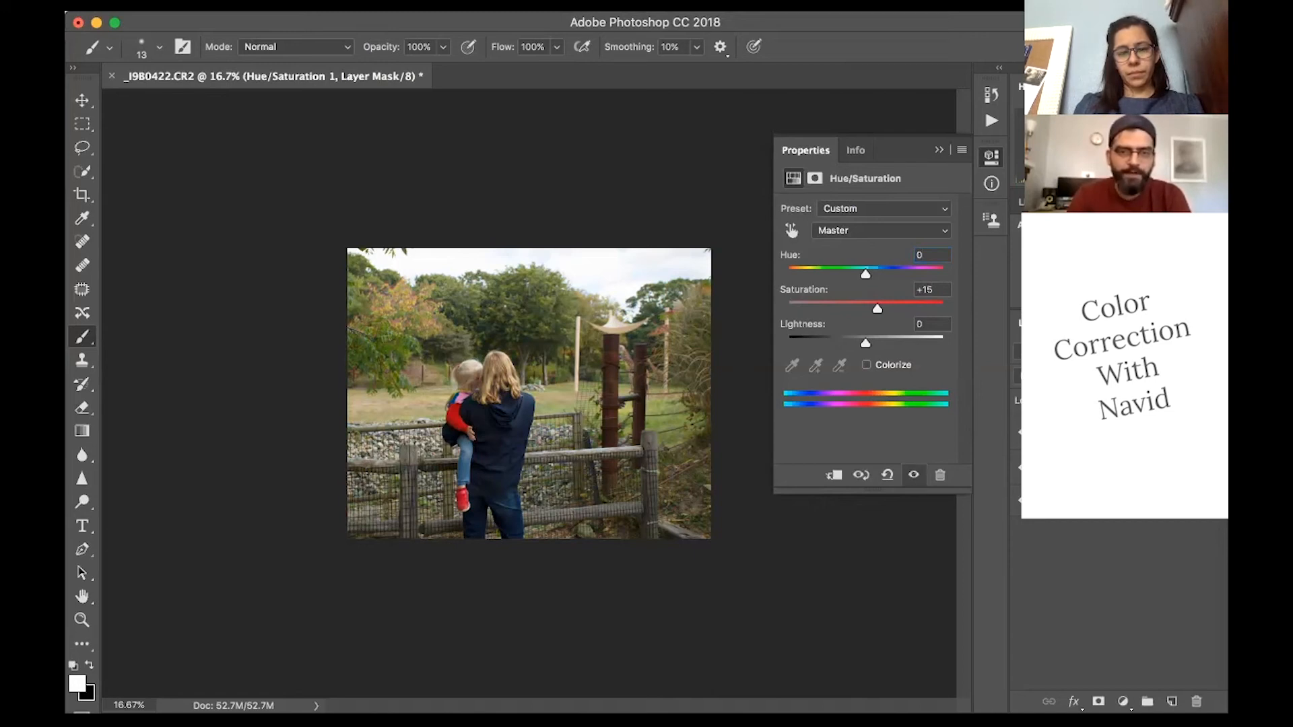
Step: Compare the photo with and without the colour adjustments at 33.3% zoom
{"action": "key", "text": "super+equal"}
{"action": "key", "text": "super+equal"}
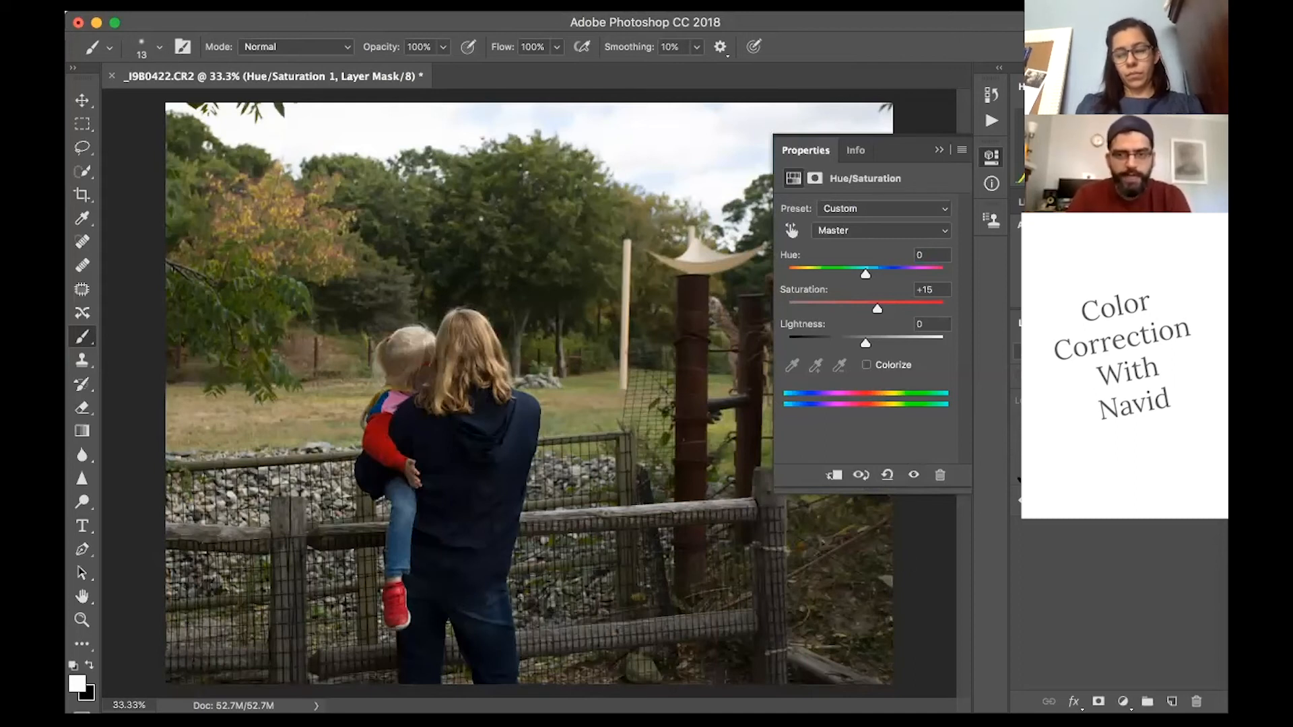
{"action": "left_click", "coordinate": [1017, 501]}
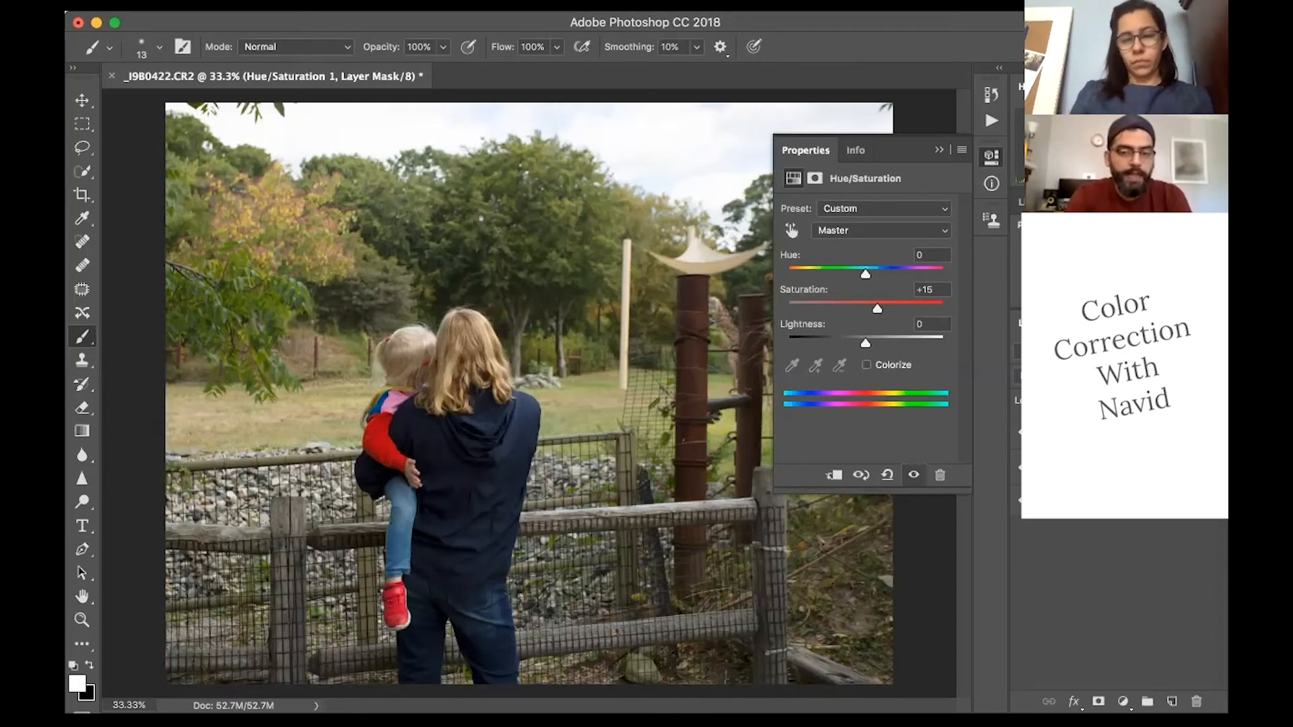
{"action": "key", "text": "super+minus"}
{"action": "key", "text": "super+minus"}
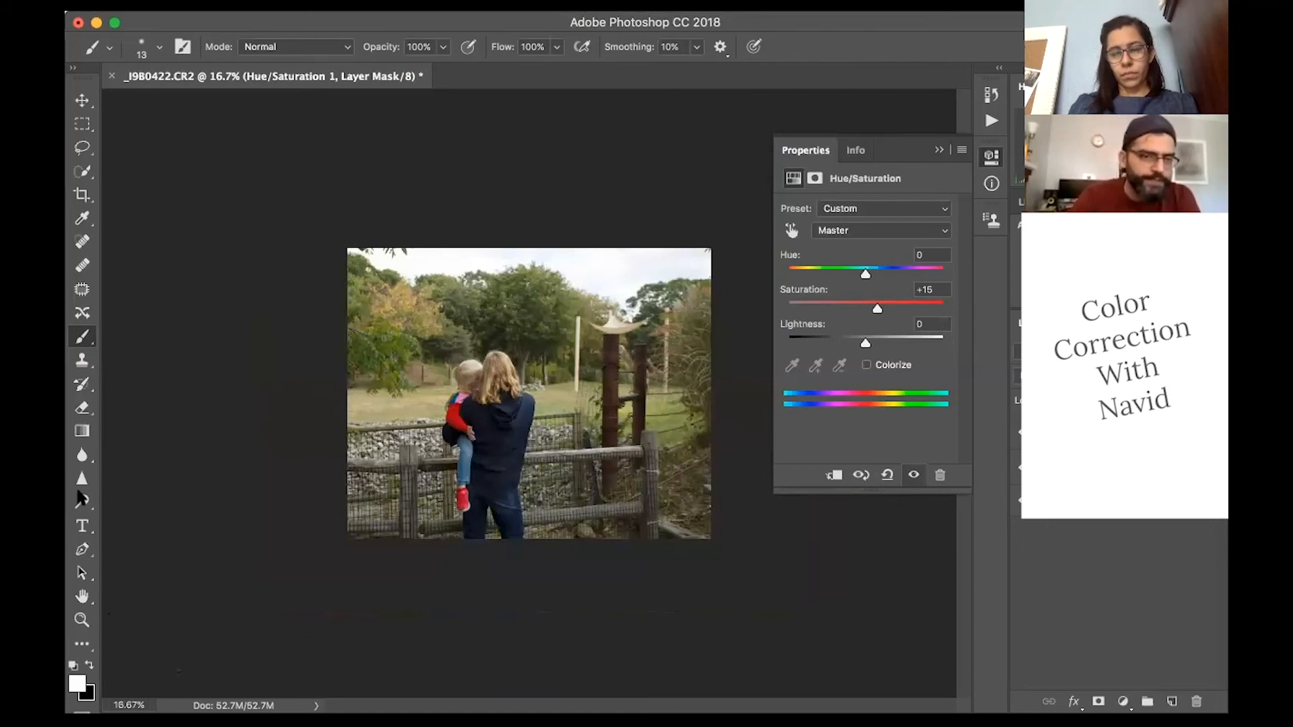
Step: Examine the woman and child up close with the Zoom tool at 50%, then zoom back out
{"action": "left_click", "coordinate": [82, 619]}
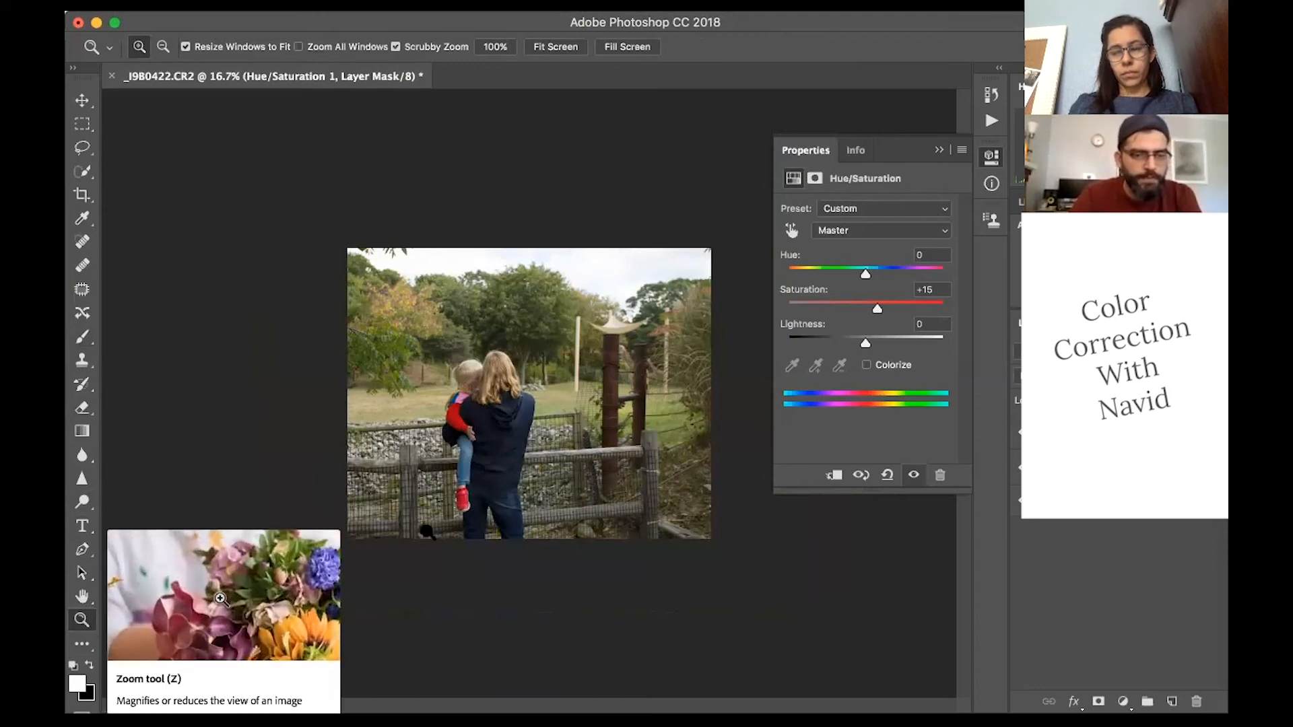
{"action": "left_click", "coordinate": [486, 356]}
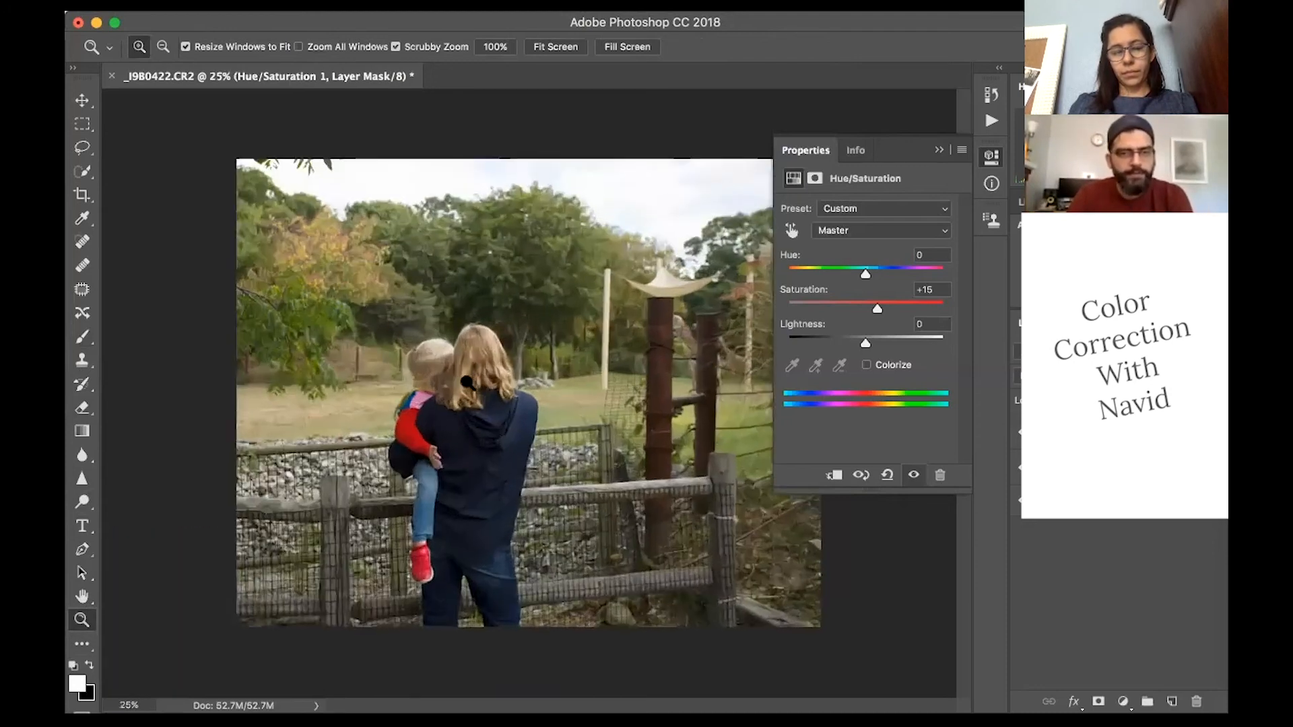
{"action": "left_click", "coordinate": [465, 381]}
{"action": "left_click", "coordinate": [450, 372]}
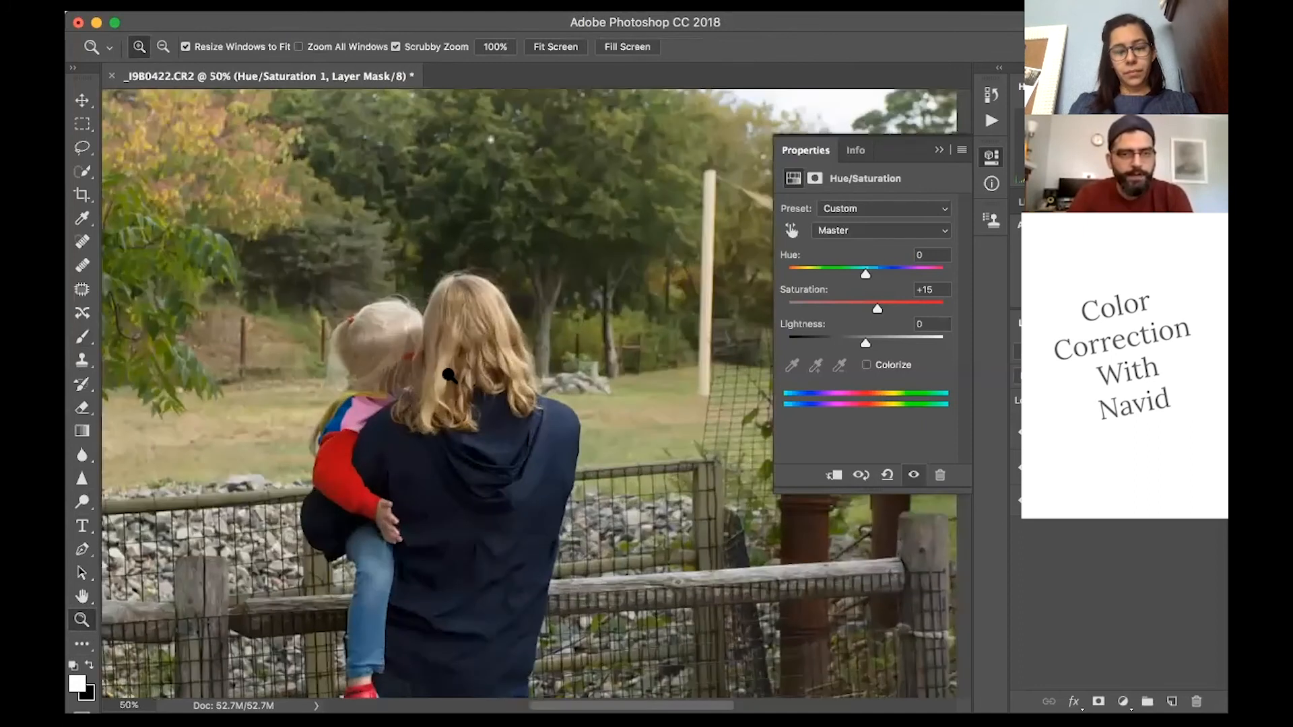
{"action": "right_click", "coordinate": [449, 370]}
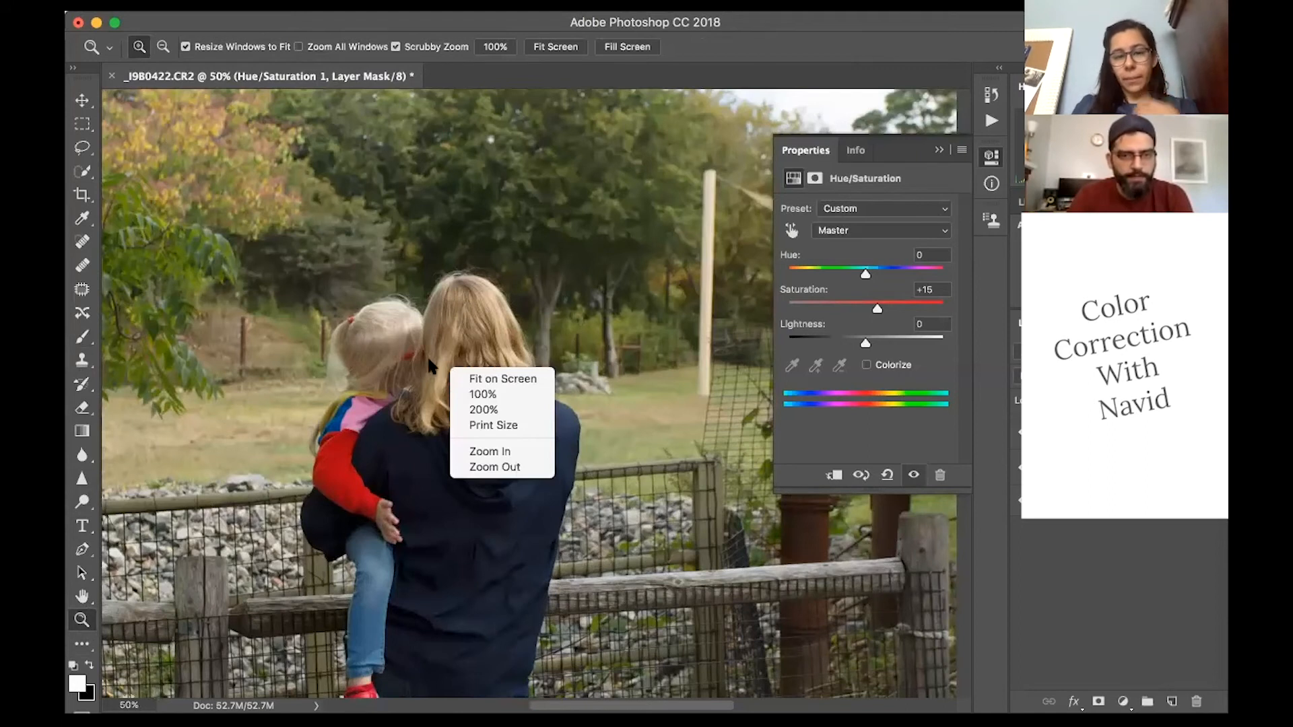
{"action": "left_click", "coordinate": [494, 467]}
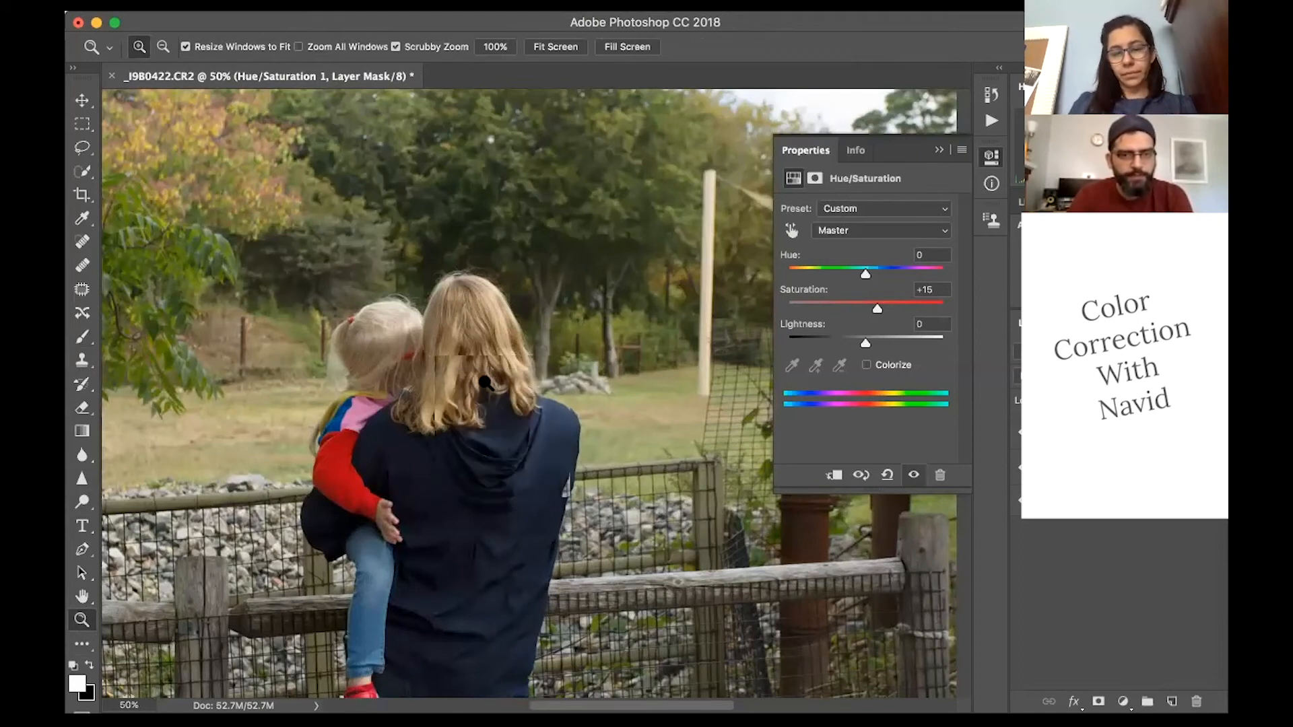
Step: Fit the photo on screen, then examine the hair and jacket up close at 100% and 200%
{"action": "right_click", "coordinate": [485, 381]}
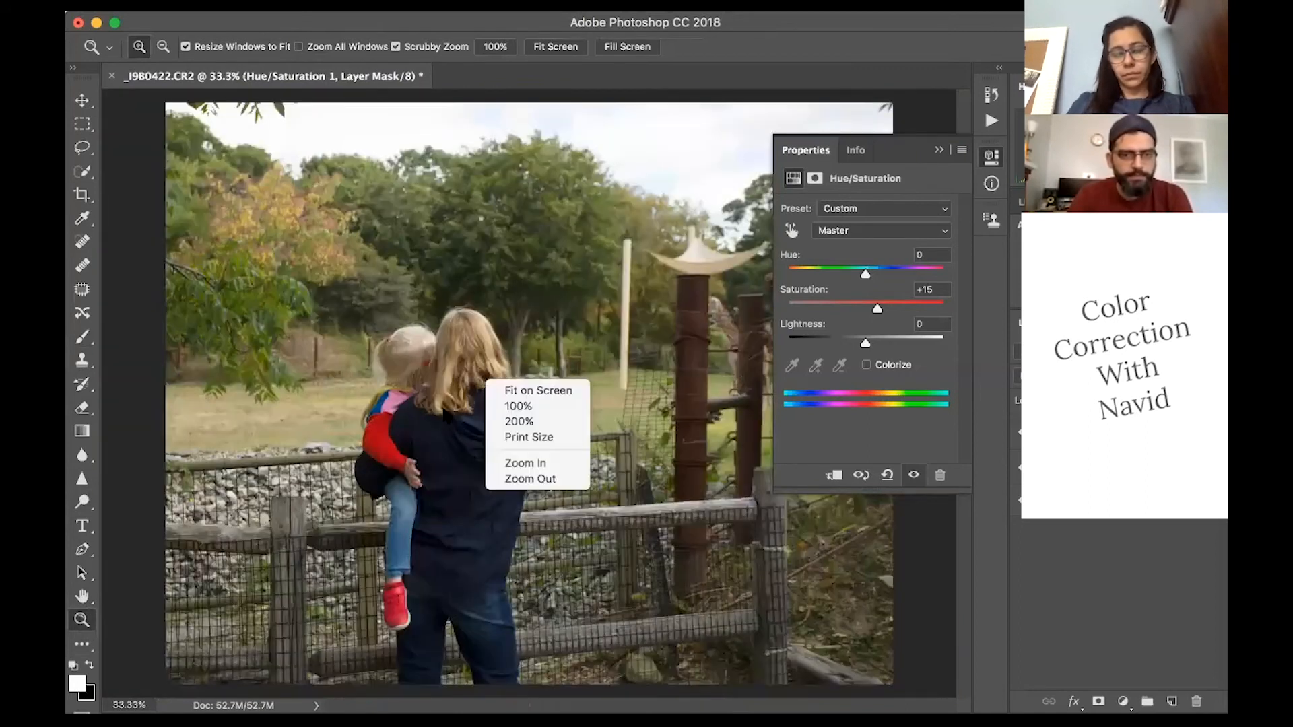
{"action": "left_click", "coordinate": [515, 389]}
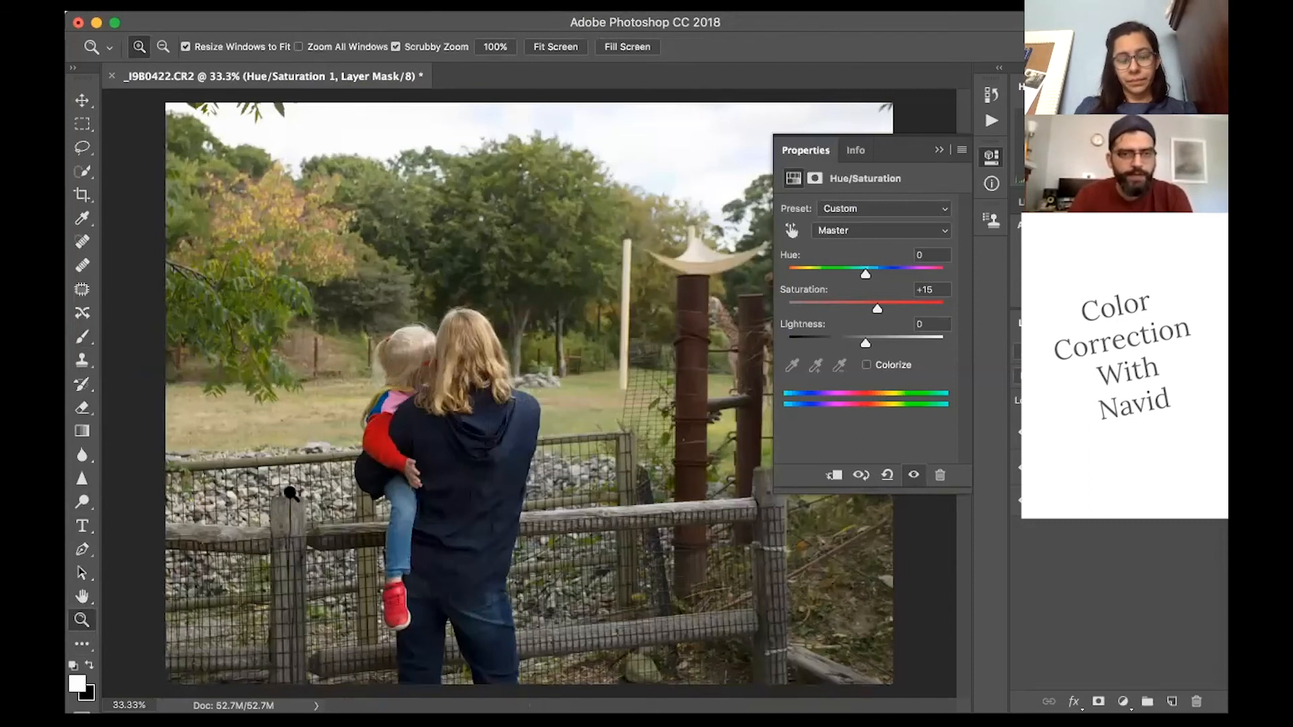
{"action": "right_click", "coordinate": [397, 355]}
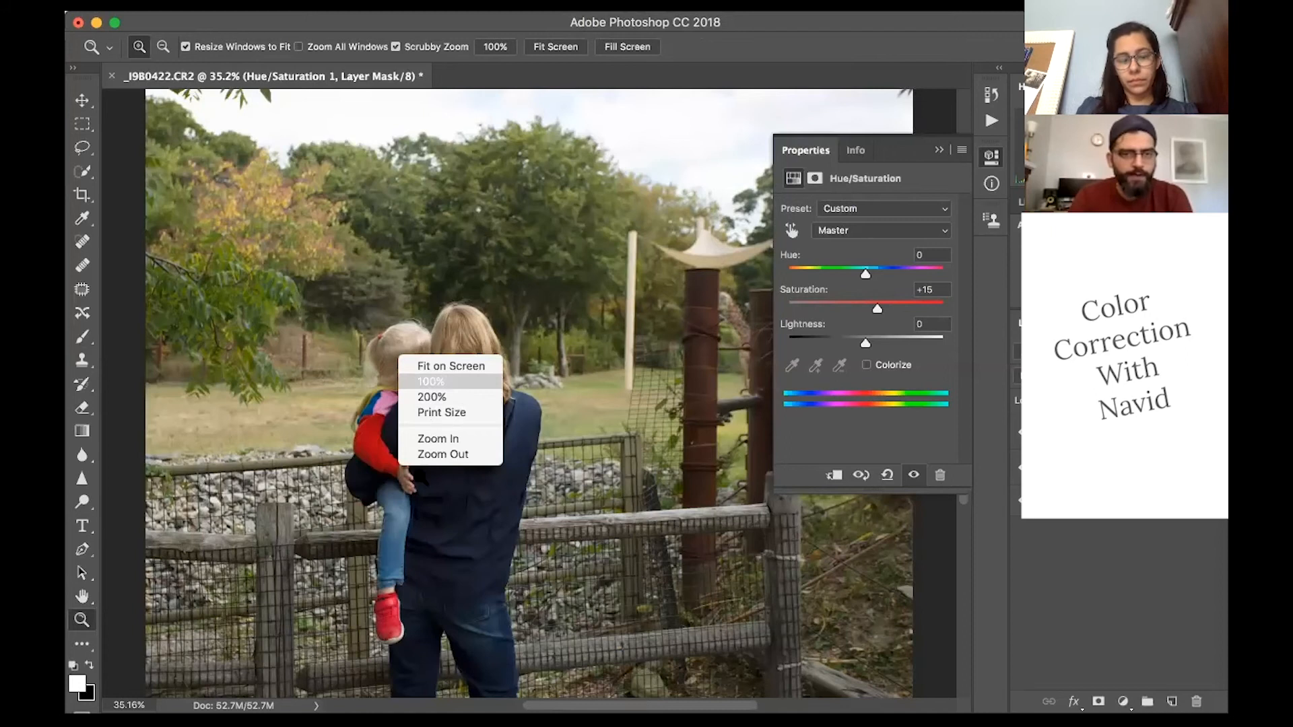
{"action": "left_click", "coordinate": [434, 381]}
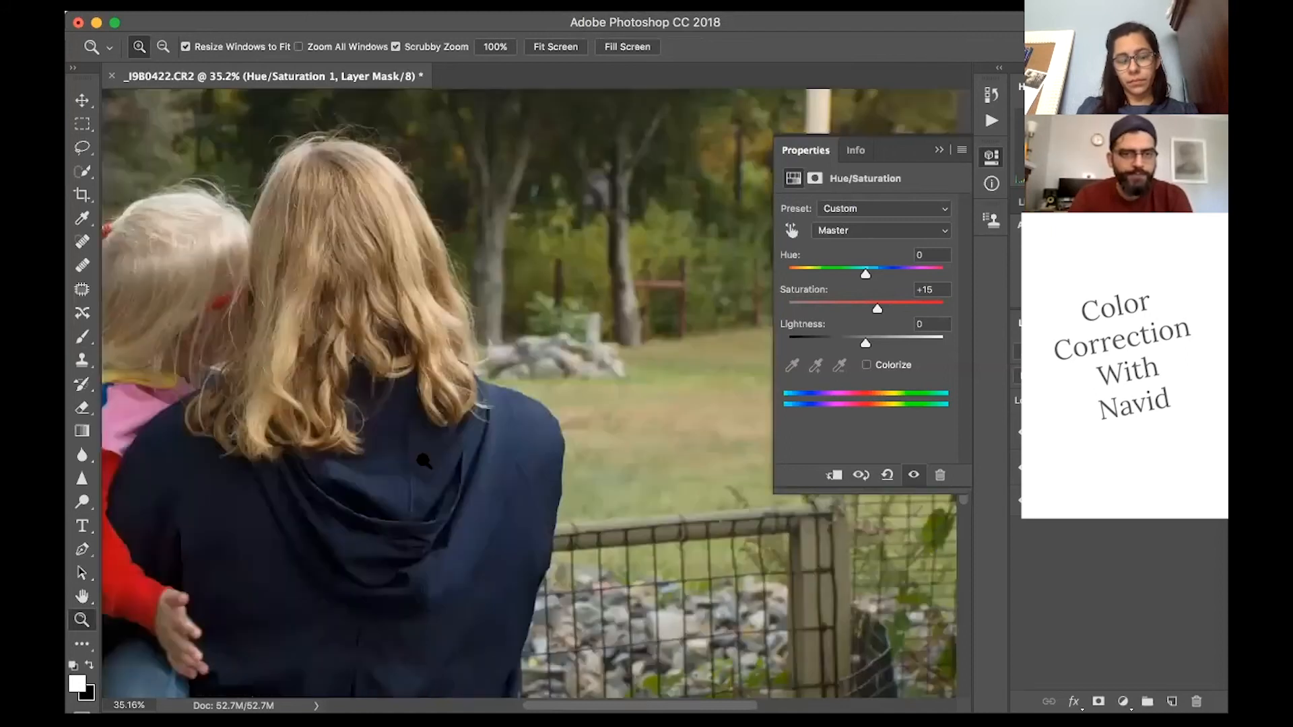
{"action": "right_click", "coordinate": [345, 346]}
{"action": "left_click", "coordinate": [340, 369]}
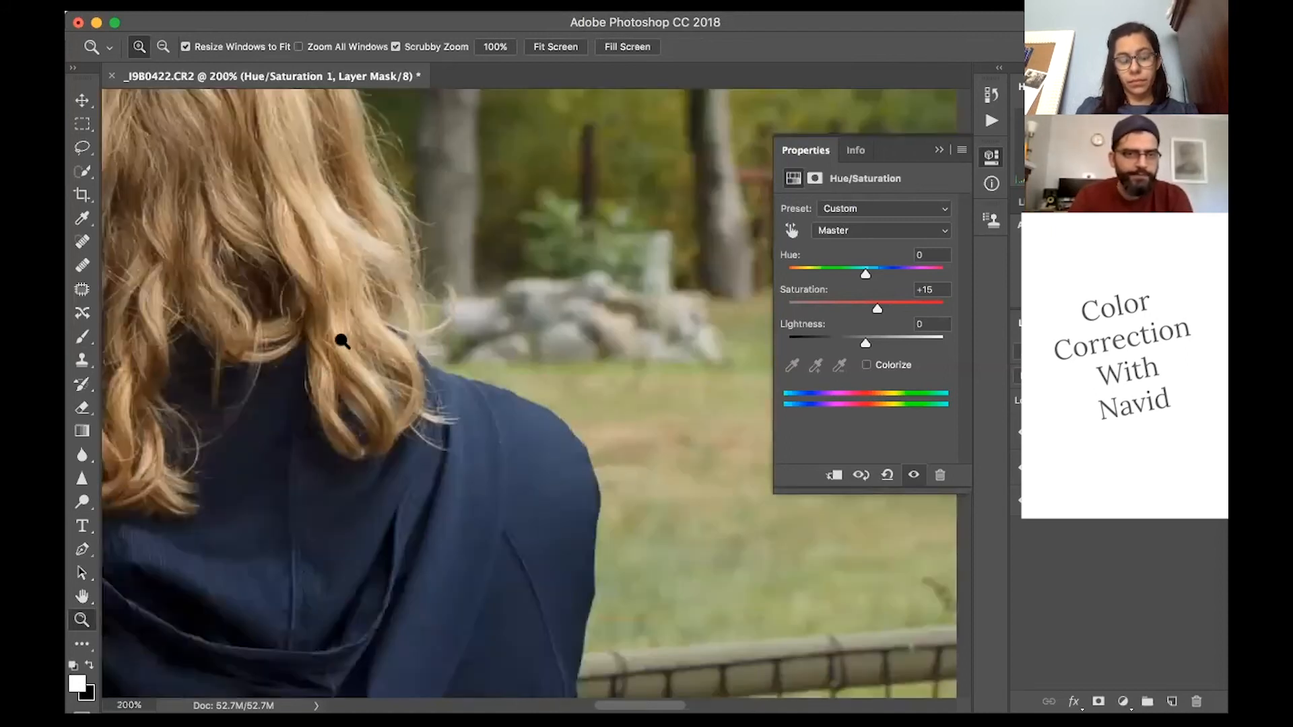
{"action": "left_click_drag", "start_coordinate": [335, 268], "coordinate": [837, 311]}
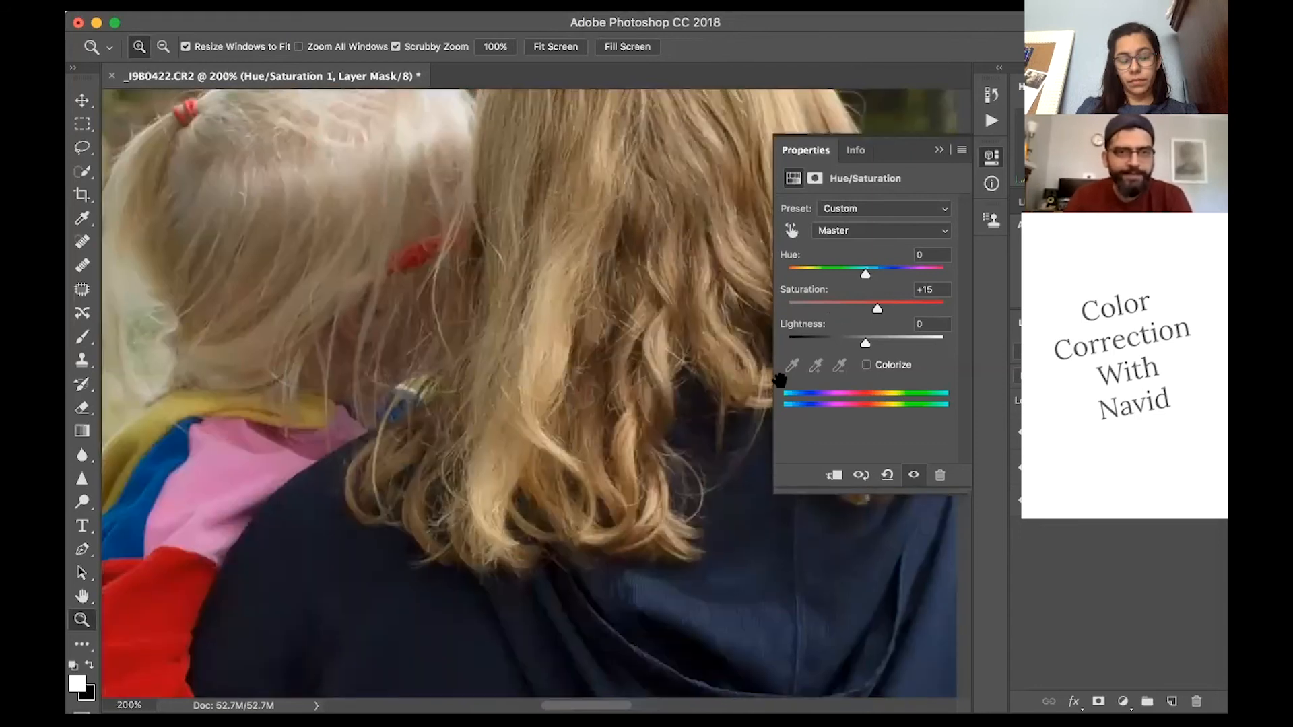
{"action": "left_click_drag", "start_coordinate": [779, 380], "coordinate": [710, 349]}
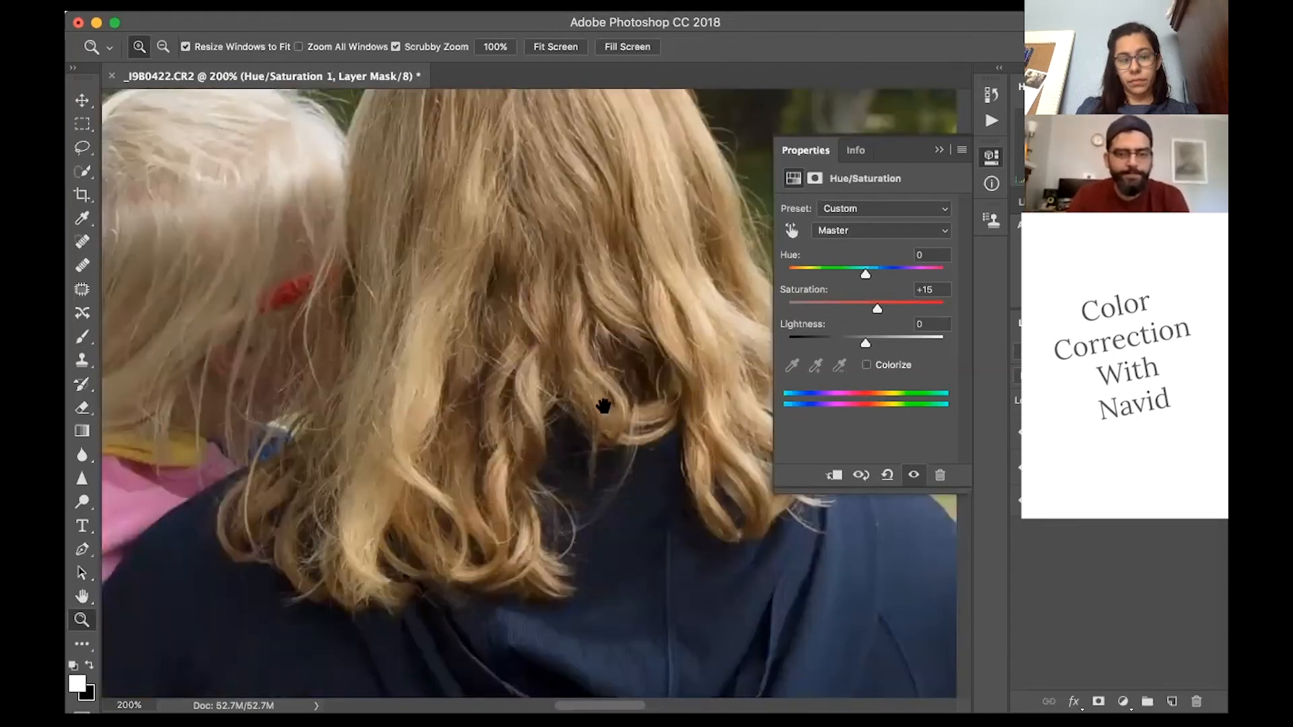
{"action": "left_click_drag", "start_coordinate": [603, 406], "coordinate": [551, 87]}
Step: Zoom out in stages from the jacket until the whole photo is in view again
{"action": "right_click", "coordinate": [506, 394]}
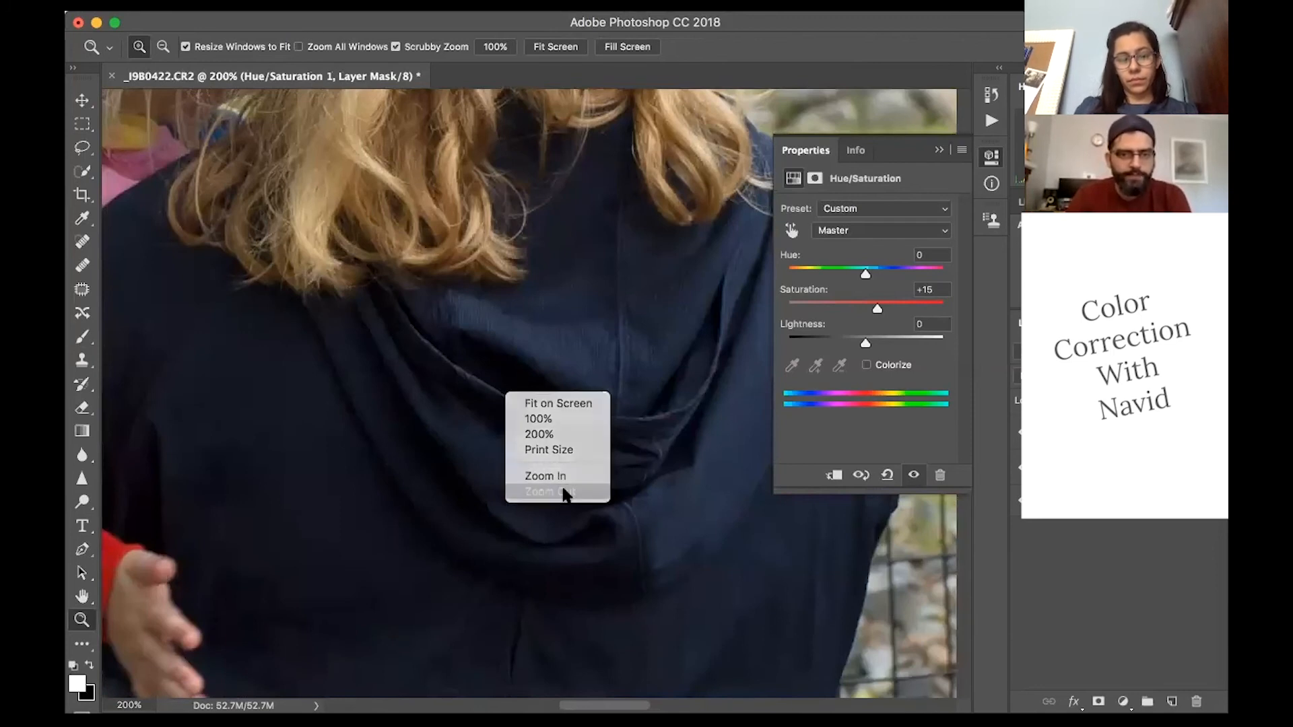
{"action": "left_click", "coordinate": [563, 492]}
{"action": "right_click", "coordinate": [534, 429]}
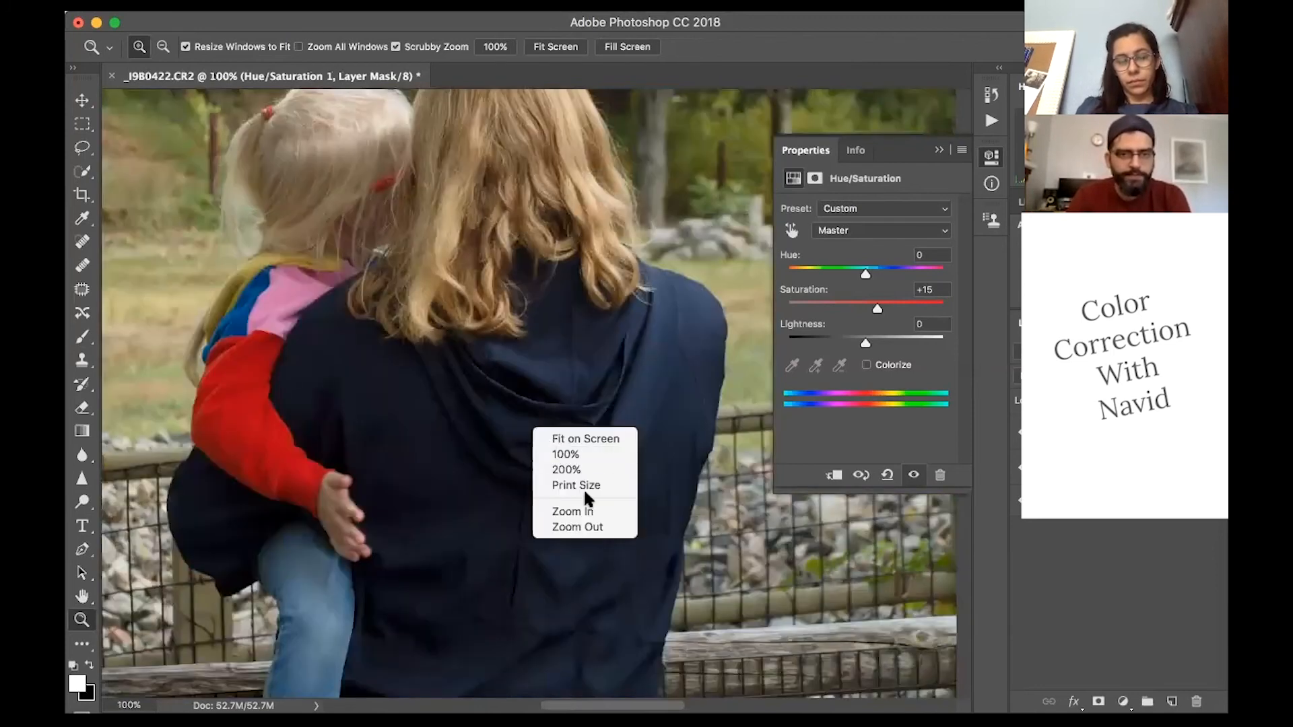
{"action": "left_click", "coordinate": [578, 527]}
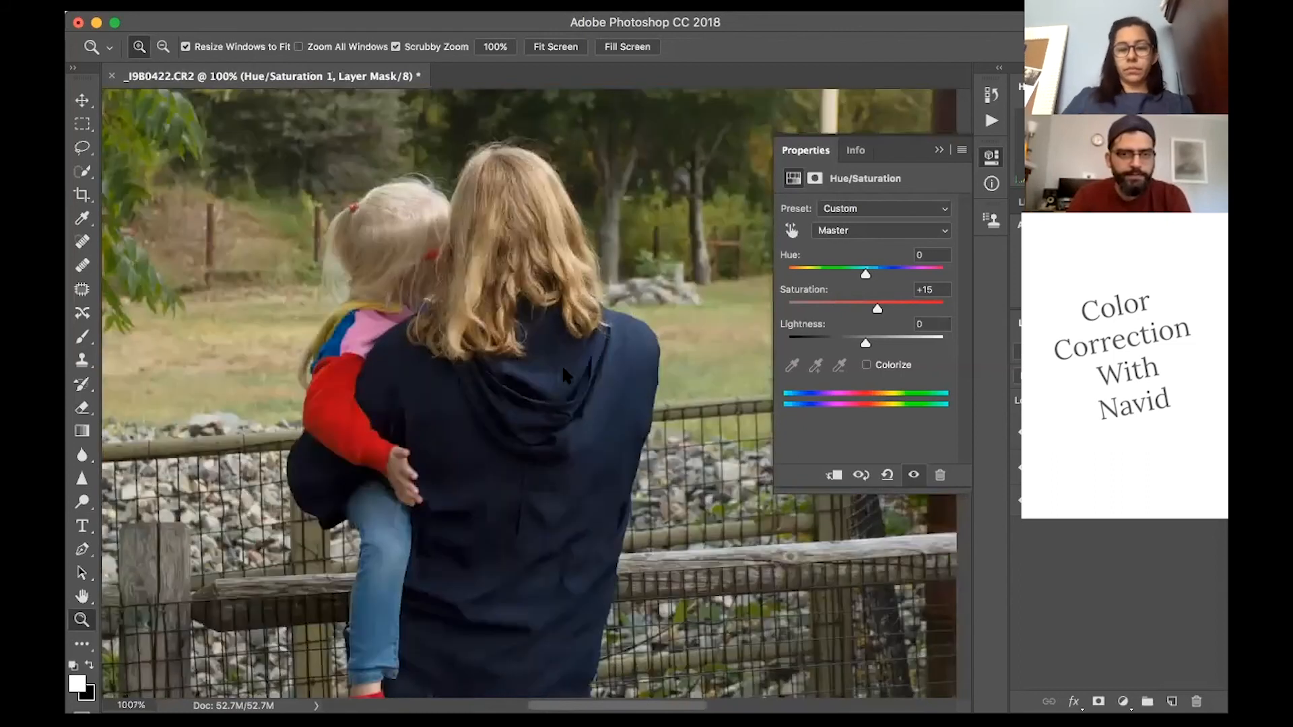
{"action": "right_click", "coordinate": [563, 368]}
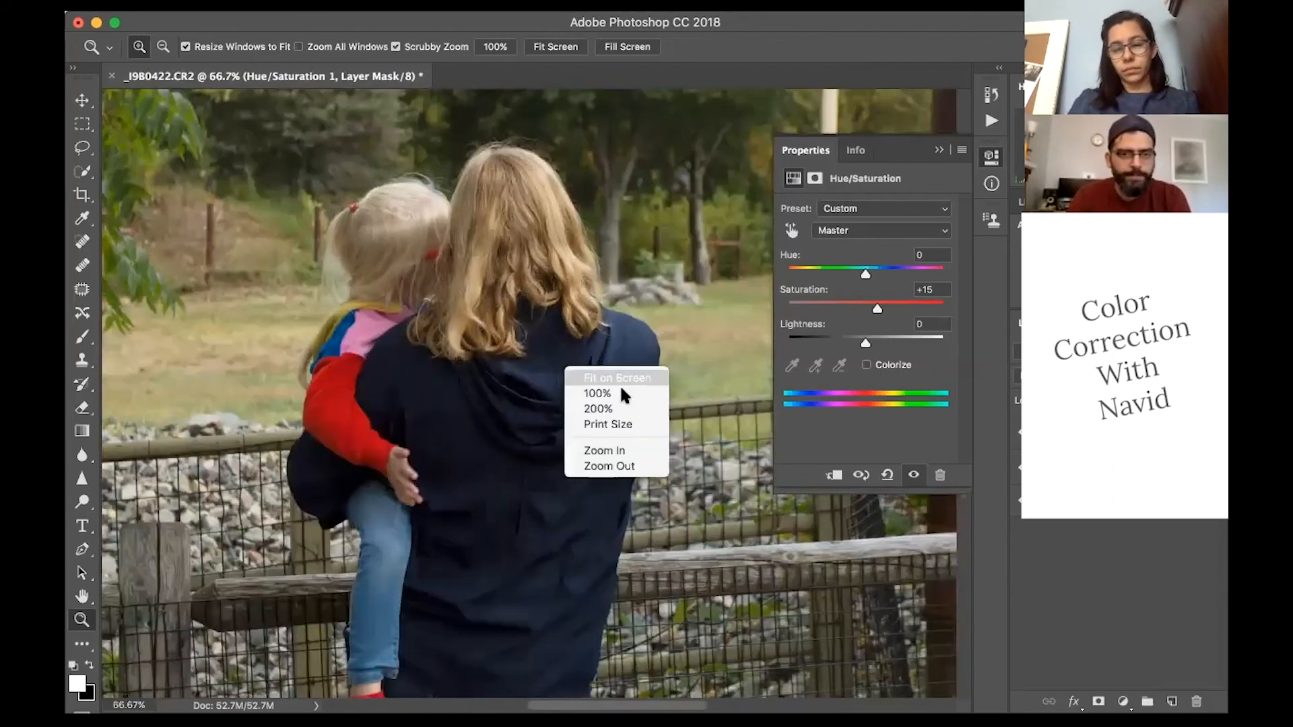
{"action": "left_click", "coordinate": [591, 425]}
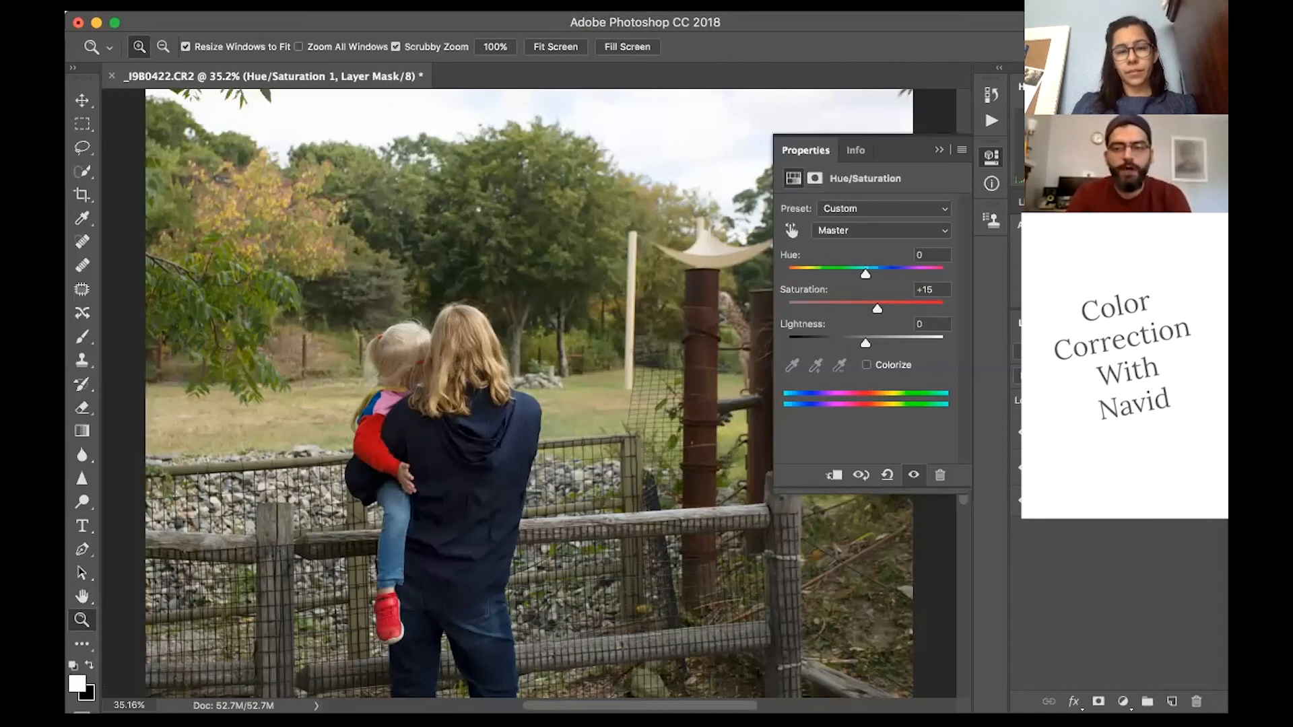
Step: Flatten all layers into the Background and start saving the photo as a new file
{"action": "right_click", "coordinate": [1105, 481]}
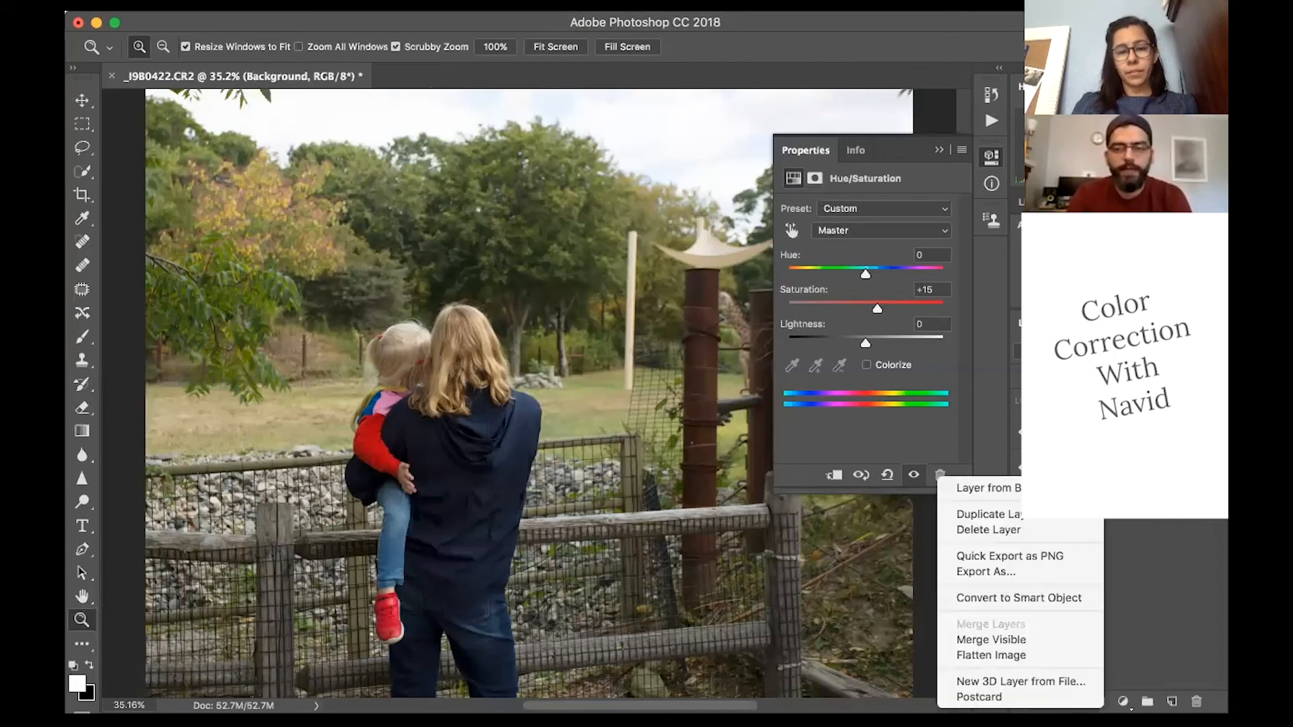
{"action": "left_click", "coordinate": [1036, 656]}
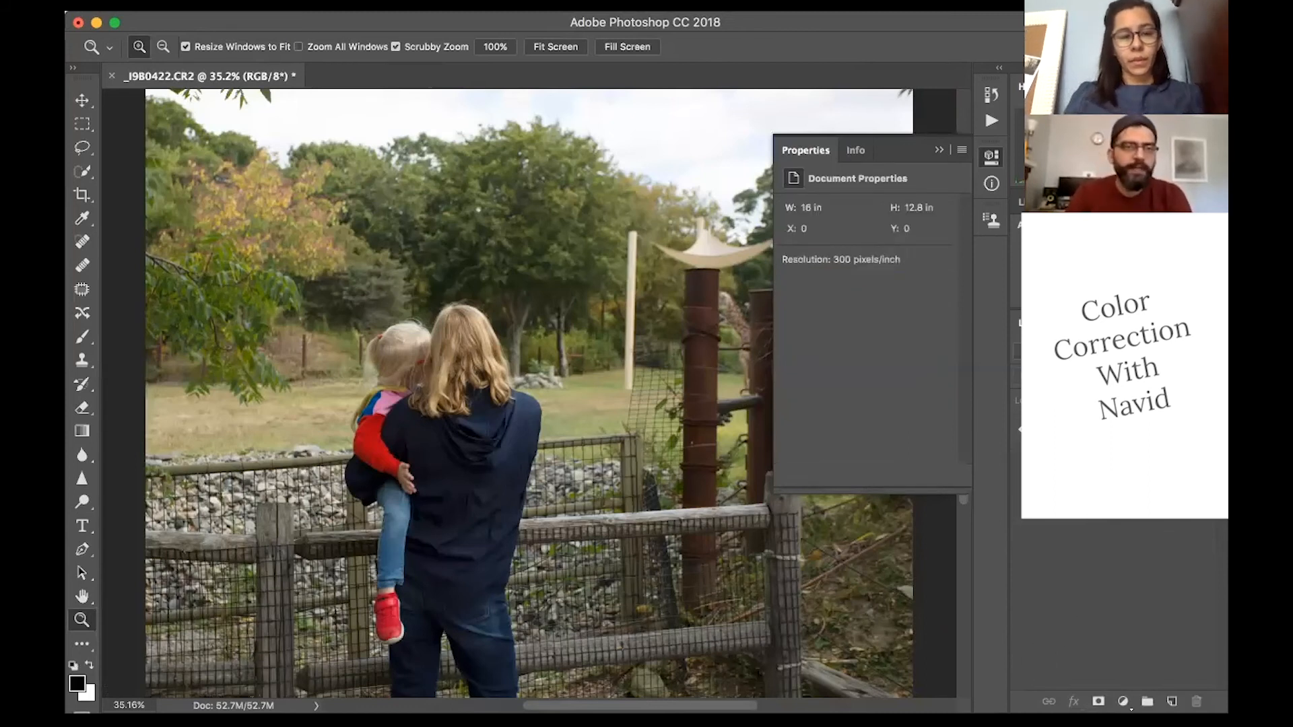
{"action": "left_click", "coordinate": [230, 5]}
{"action": "left_click", "coordinate": [255, 192]}
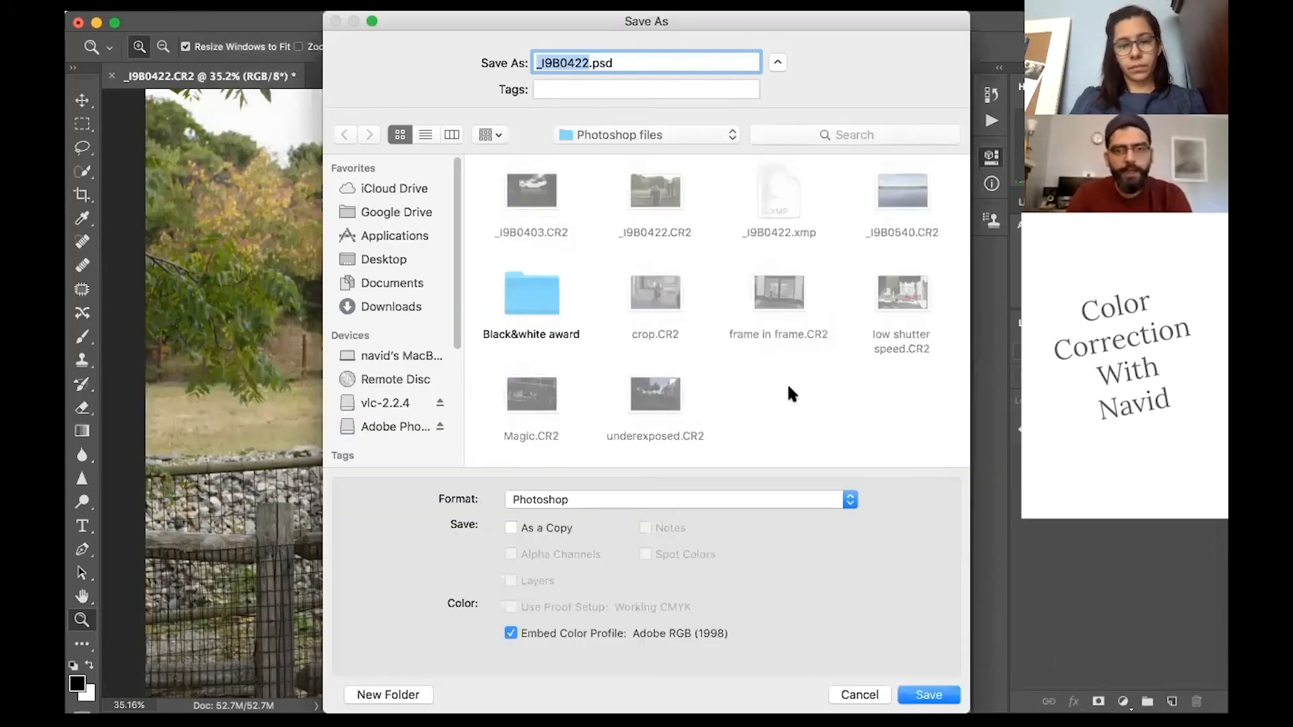
{"action": "right_click", "coordinate": [758, 381]}
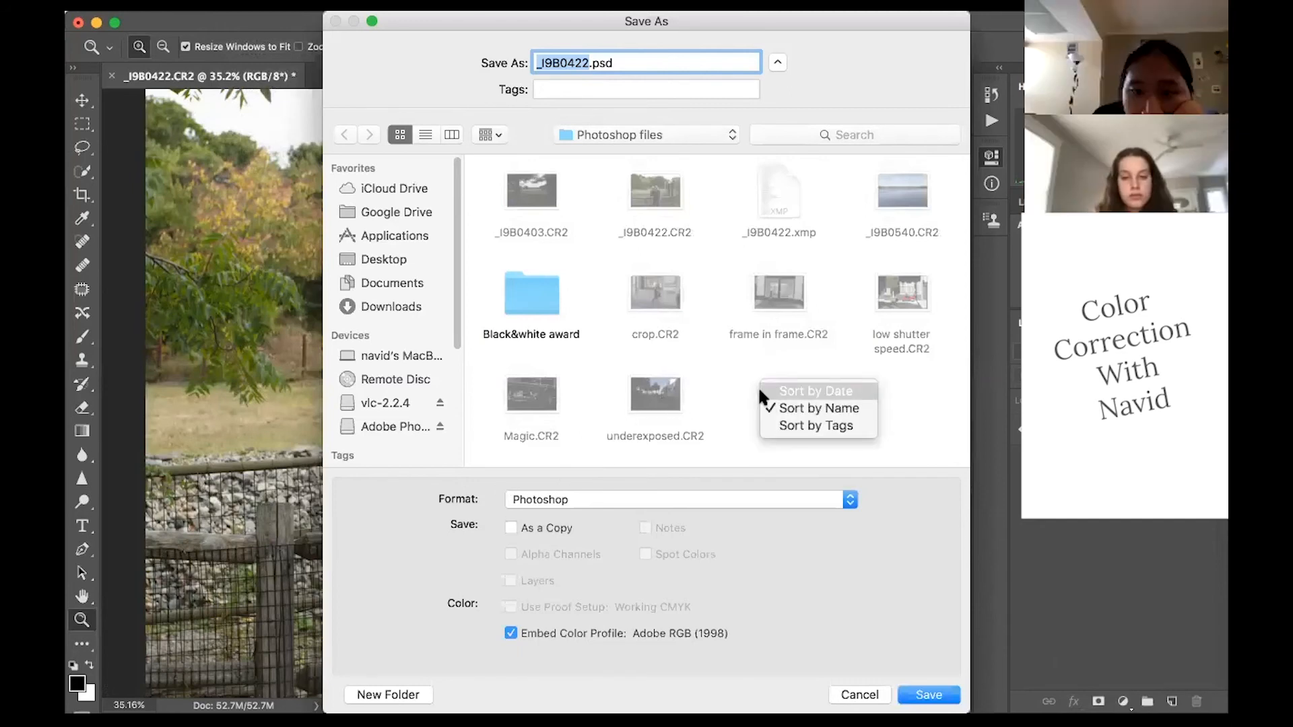
{"action": "left_click", "coordinate": [736, 404]}
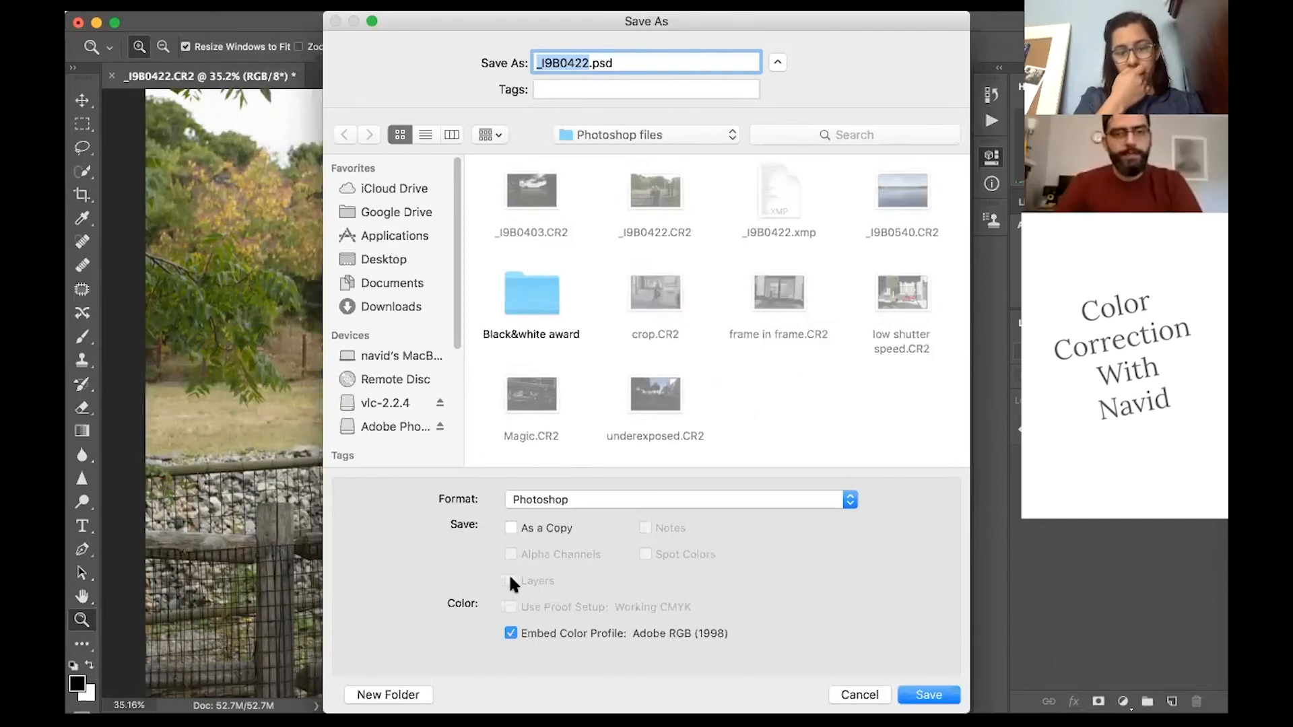
Step: Create a new folder named Edit inside the Photoshop files folder as the save location
{"action": "left_click_drag", "start_coordinate": [425, 15], "coordinate": [260, 15]}
{"action": "left_click_drag", "start_coordinate": [218, 674], "coordinate": [73, 674]}
{"action": "left_click", "coordinate": [80, 695]}
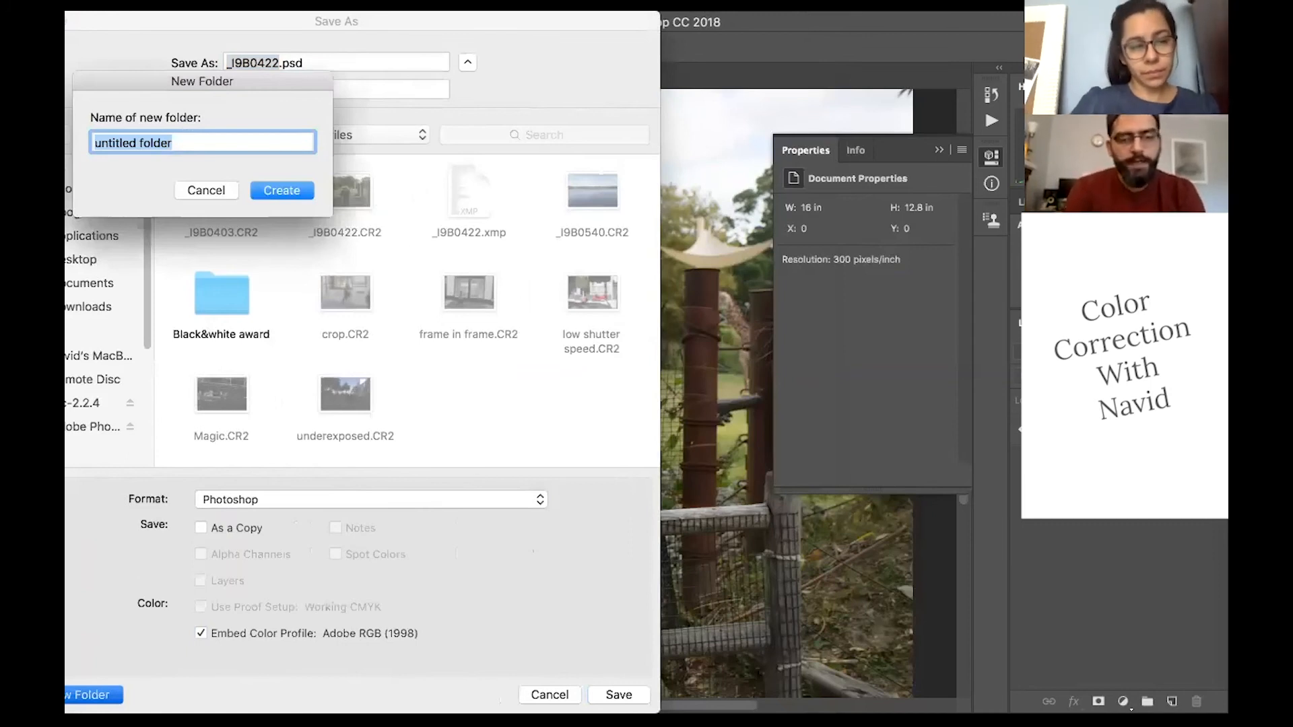
{"action": "type", "text": "edit"}
{"action": "key", "text": "BackSpace"}
{"action": "key", "text": "BackSpace"}
{"action": "key", "text": "BackSpace"}
{"action": "key", "text": "BackSpace"}
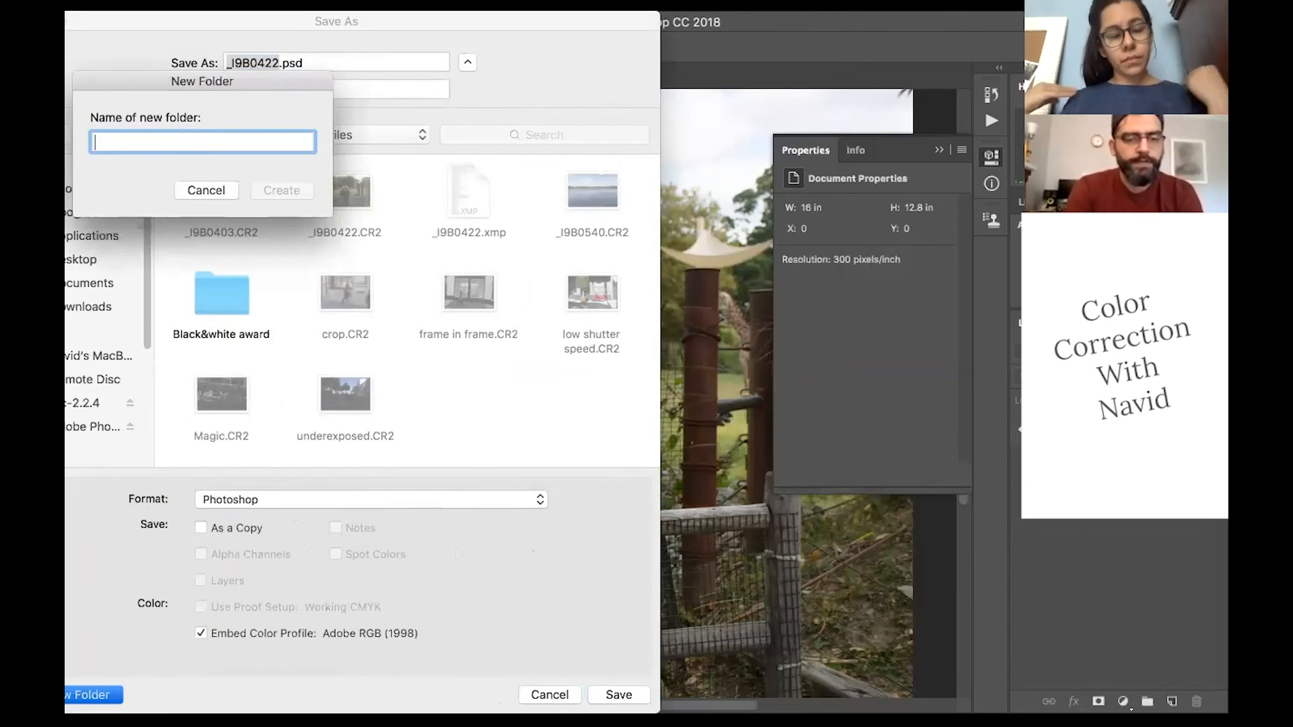
{"action": "type", "text": "Edit"}
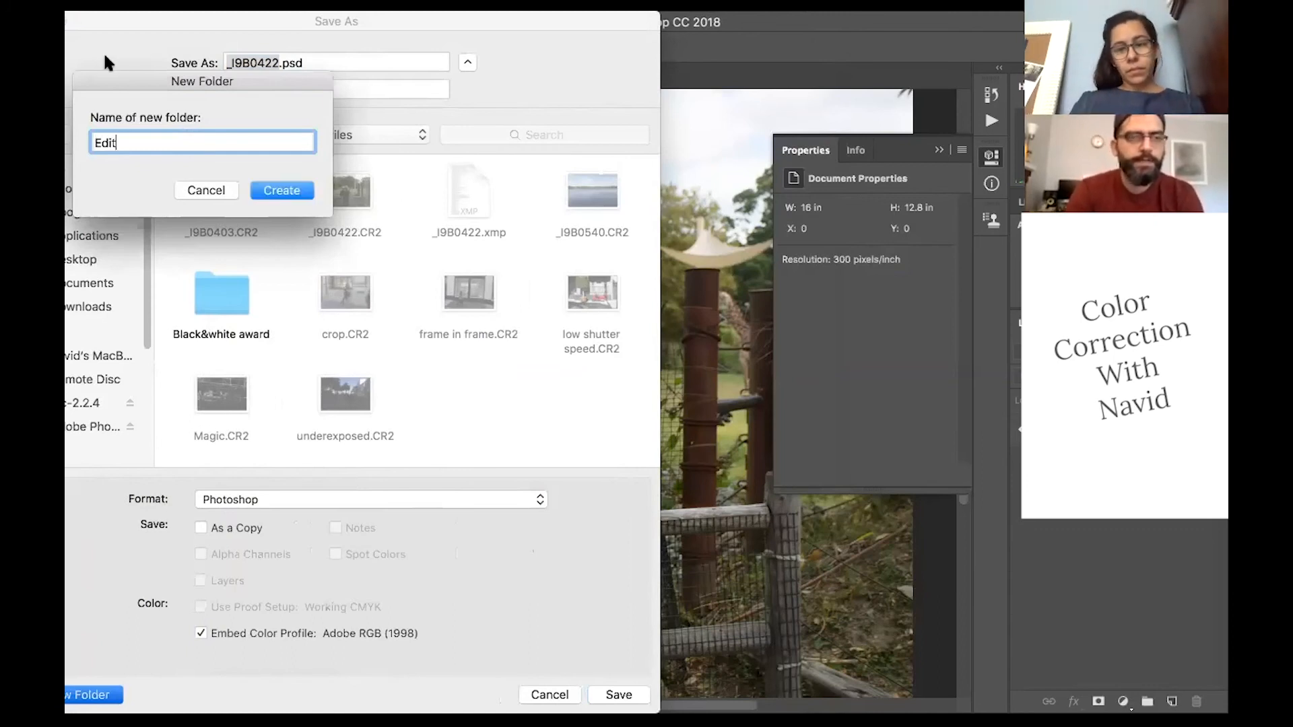
{"action": "left_click", "coordinate": [279, 195]}
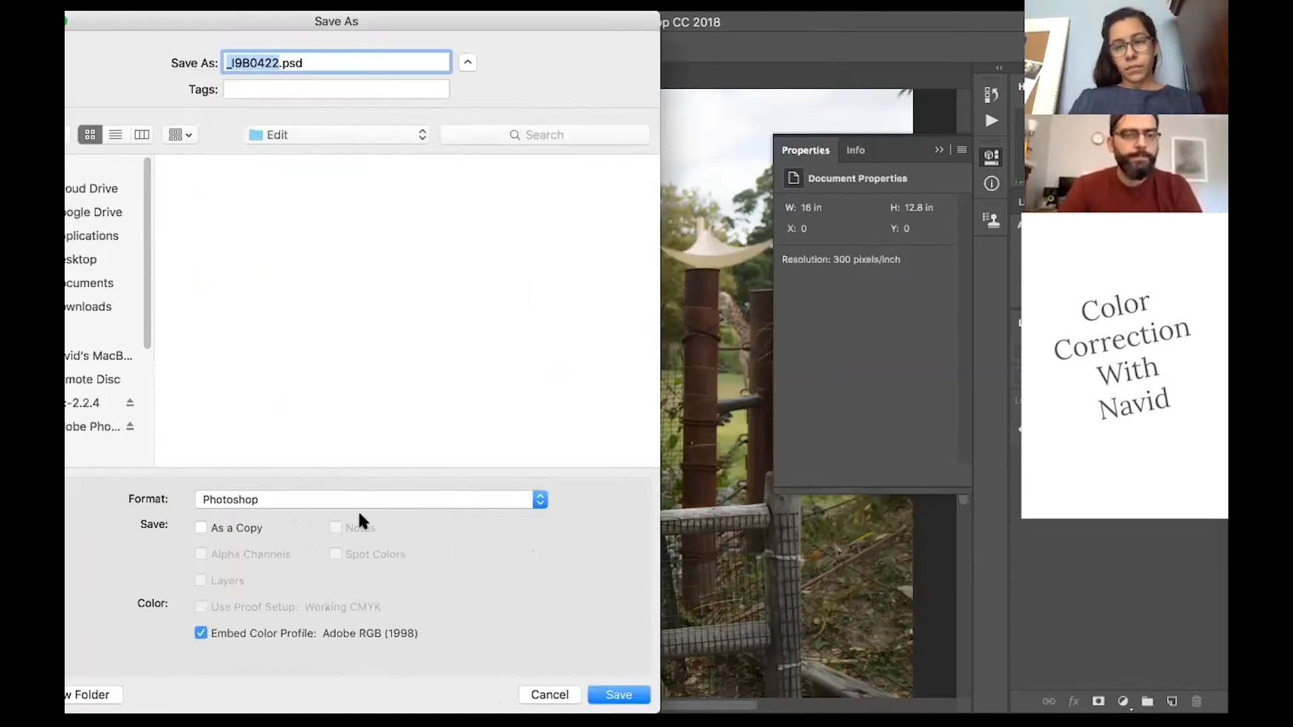
Step: Try JPEG as the save format, then switch the format back to Photoshop
{"action": "left_click_drag", "start_coordinate": [358, 22], "coordinate": [525, 25]}
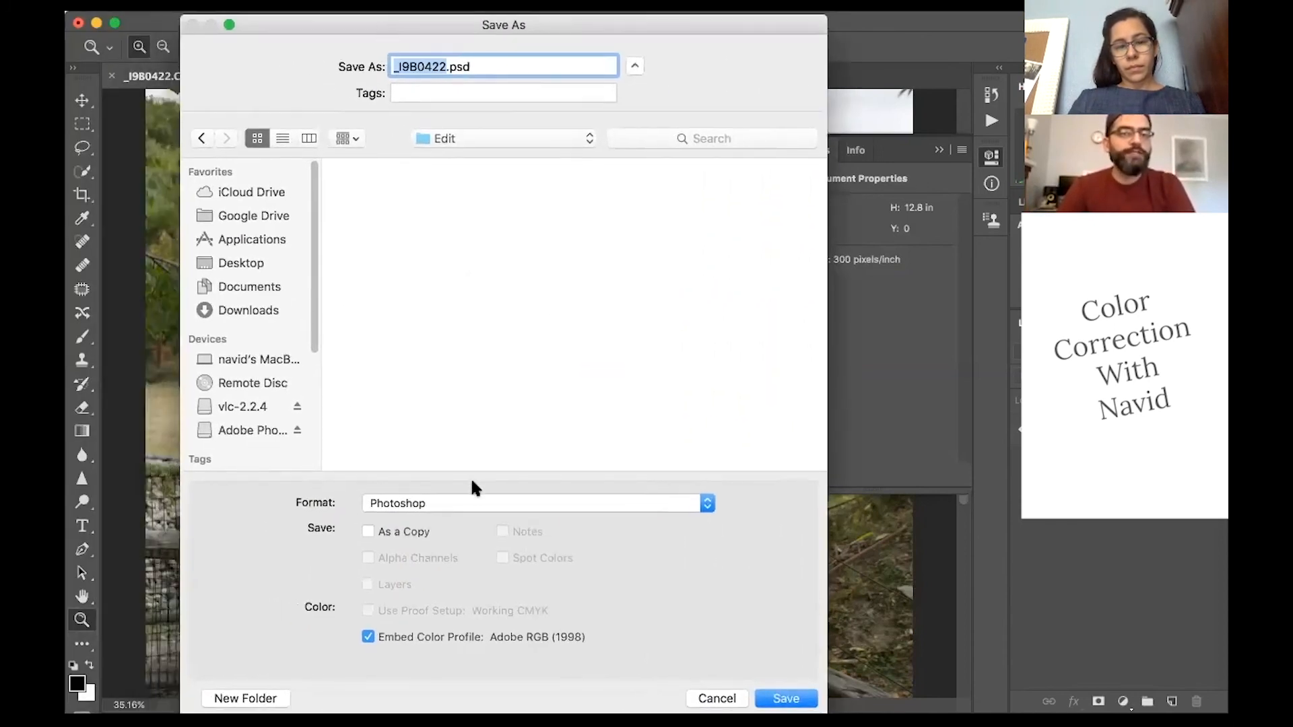
{"action": "left_click", "coordinate": [467, 501]}
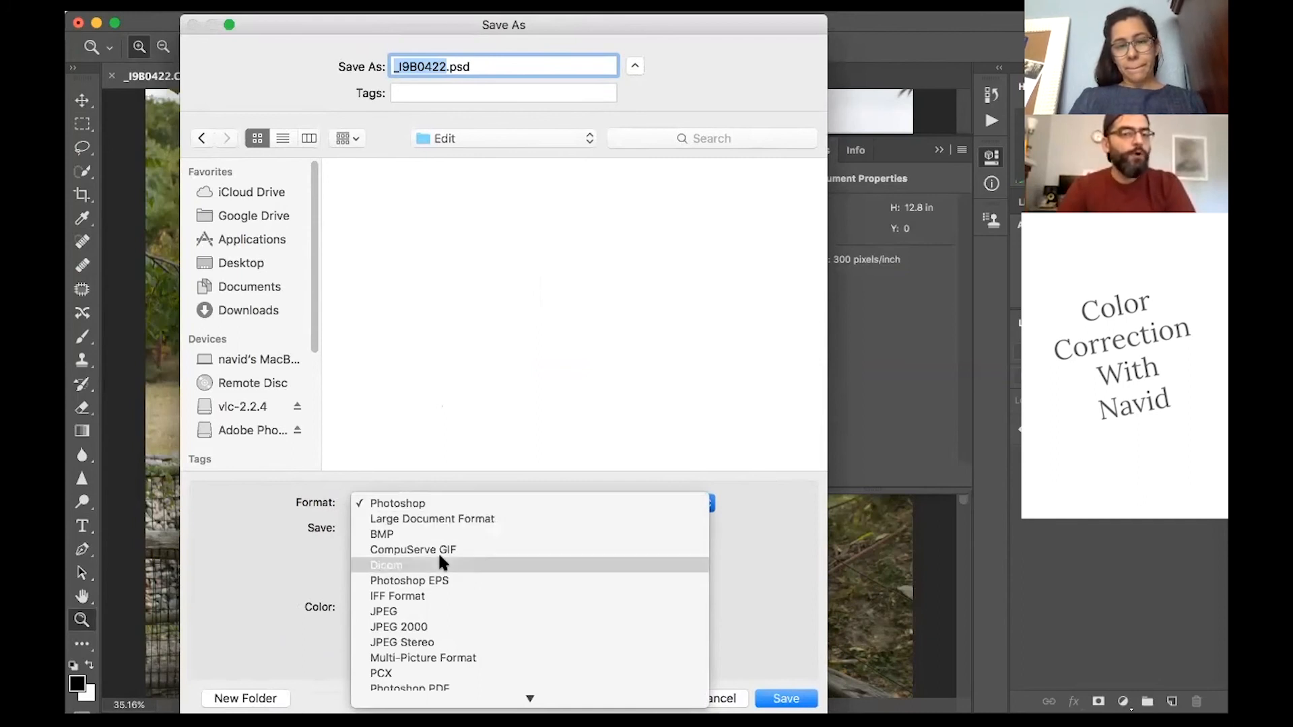
{"action": "left_click", "coordinate": [460, 448]}
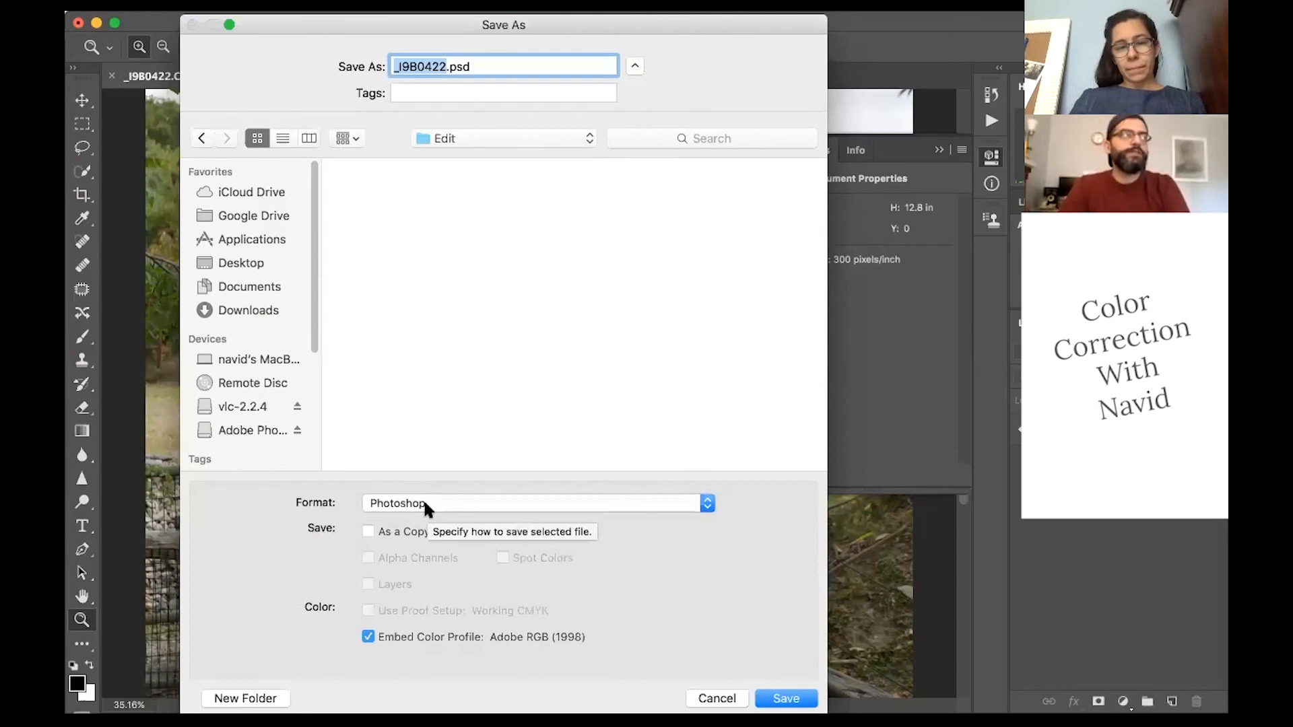
{"action": "left_click", "coordinate": [424, 504]}
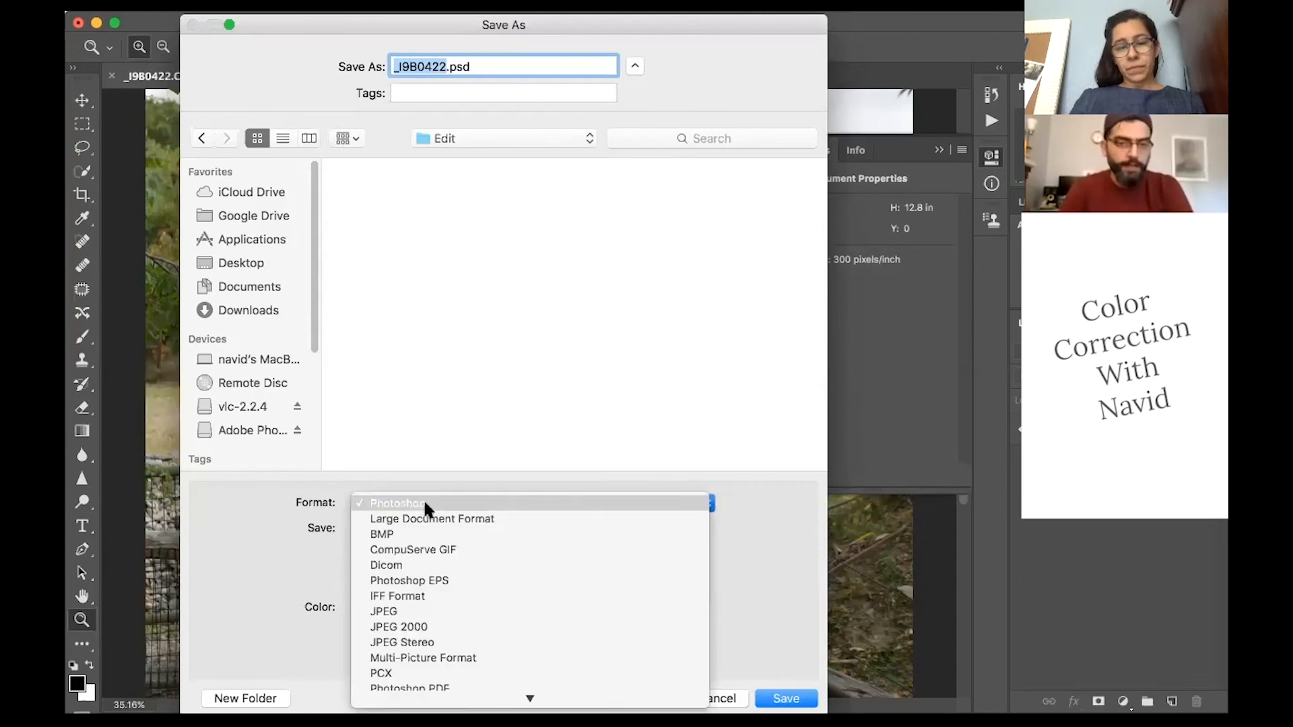
{"action": "left_click", "coordinate": [414, 611]}
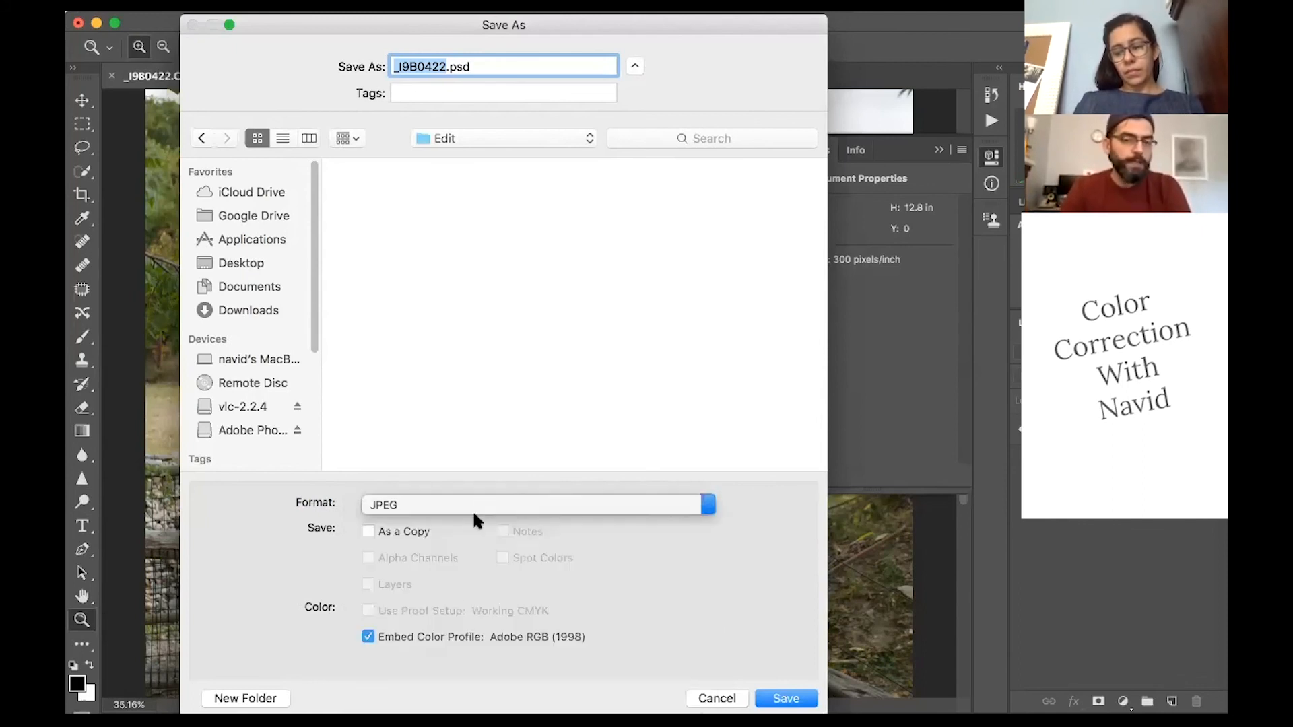
{"action": "left_click", "coordinate": [471, 507]}
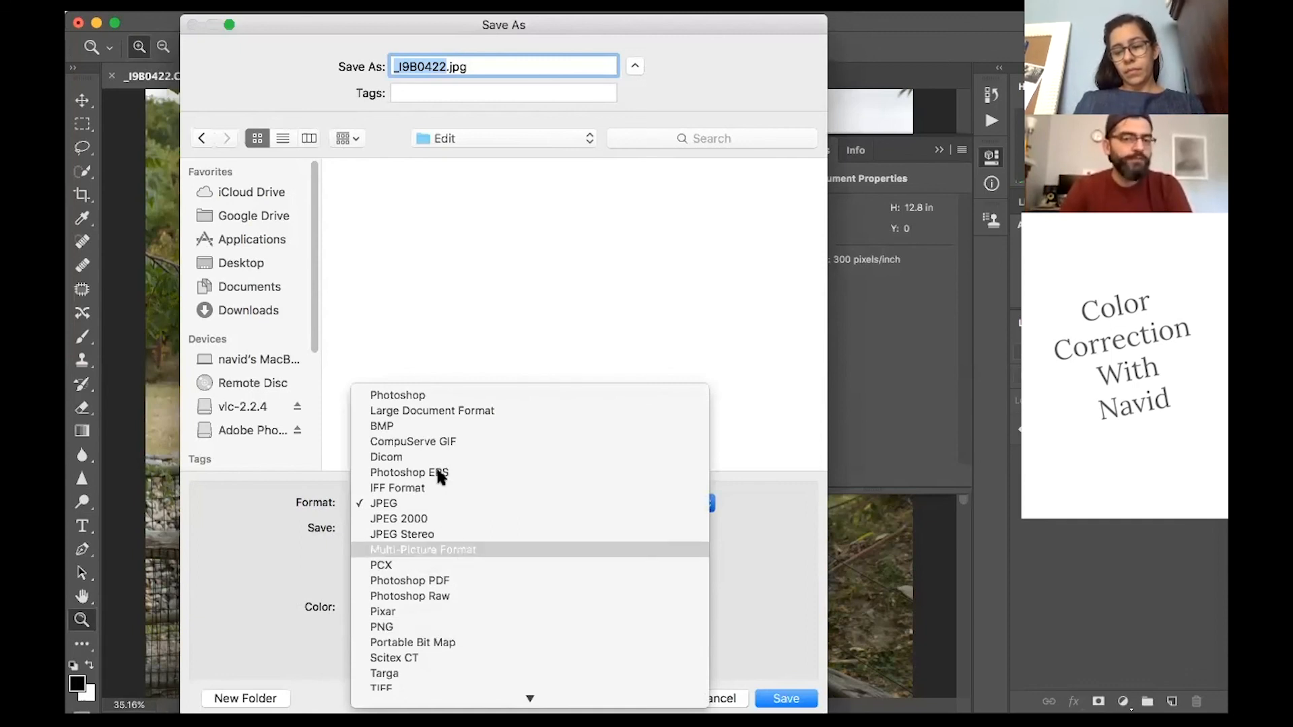
{"action": "left_click", "coordinate": [422, 397]}
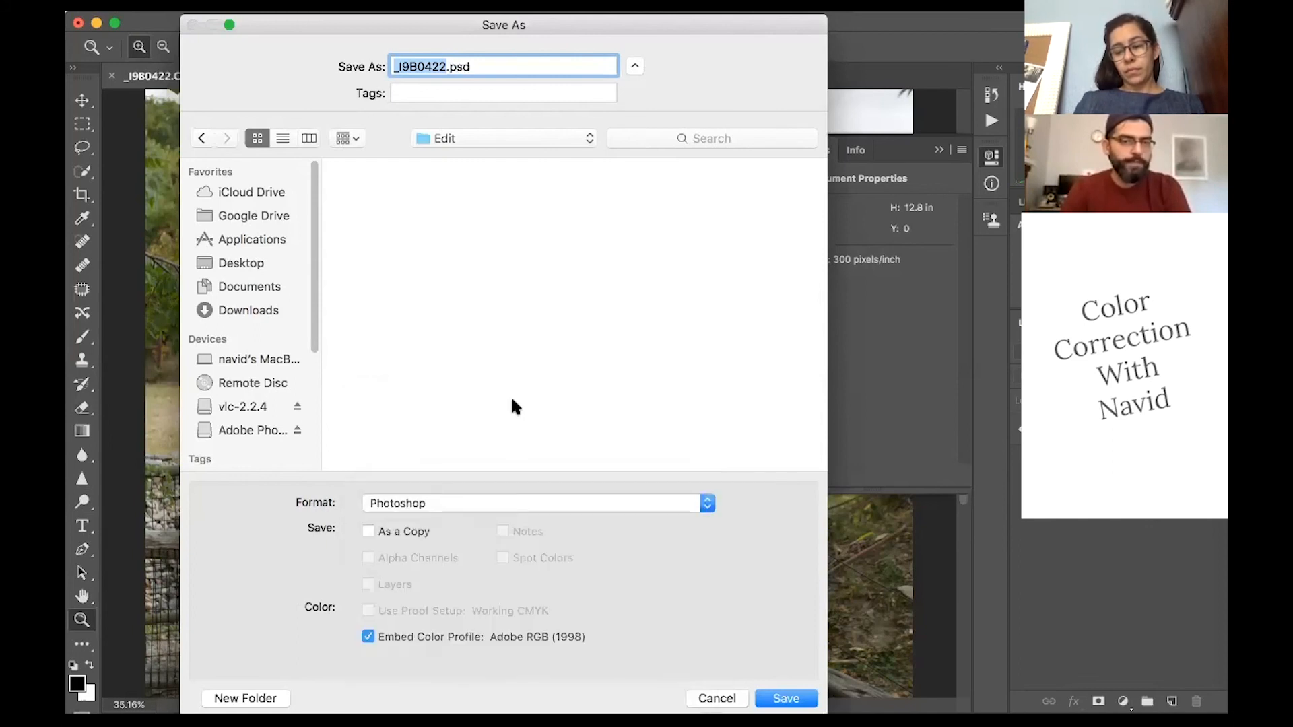
Step: Save the photo as _I9B0422.psd in the Edit folder and close the document
{"action": "left_click_drag", "start_coordinate": [247, 23], "coordinate": [577, 19]}
{"action": "left_click", "coordinate": [1102, 689]}
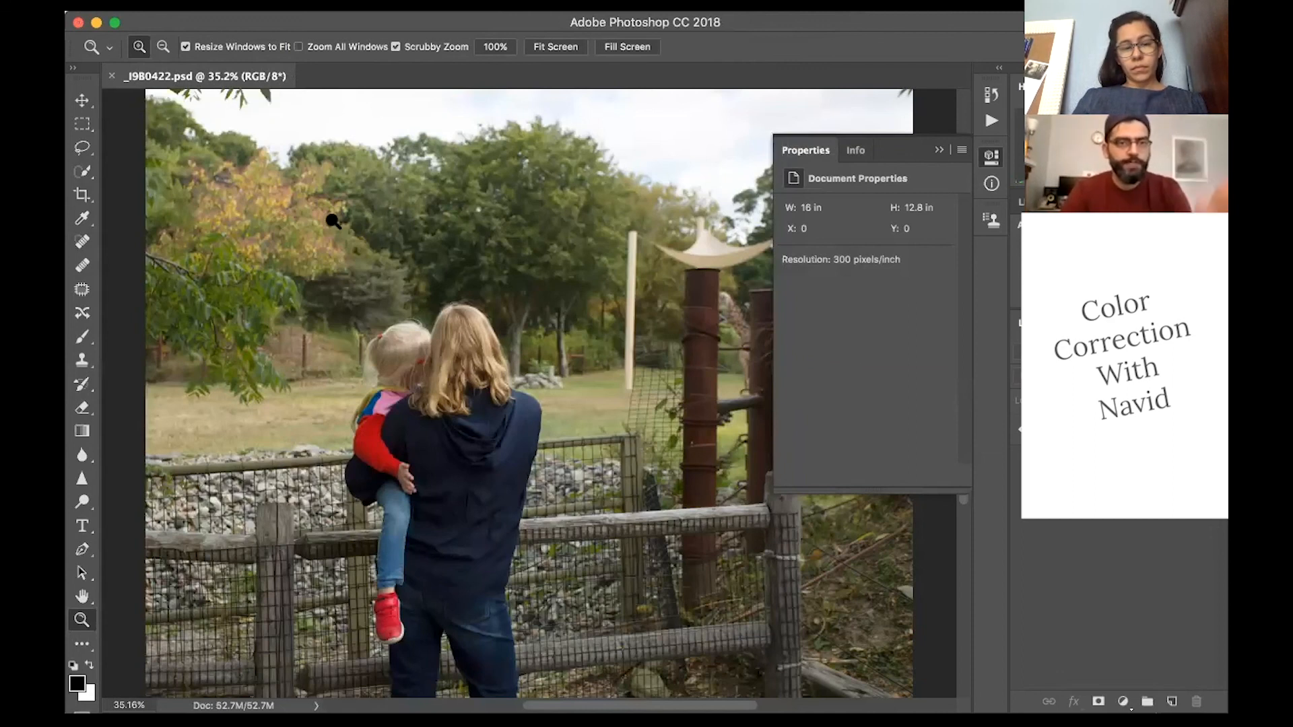
{"action": "left_click", "coordinate": [112, 76]}
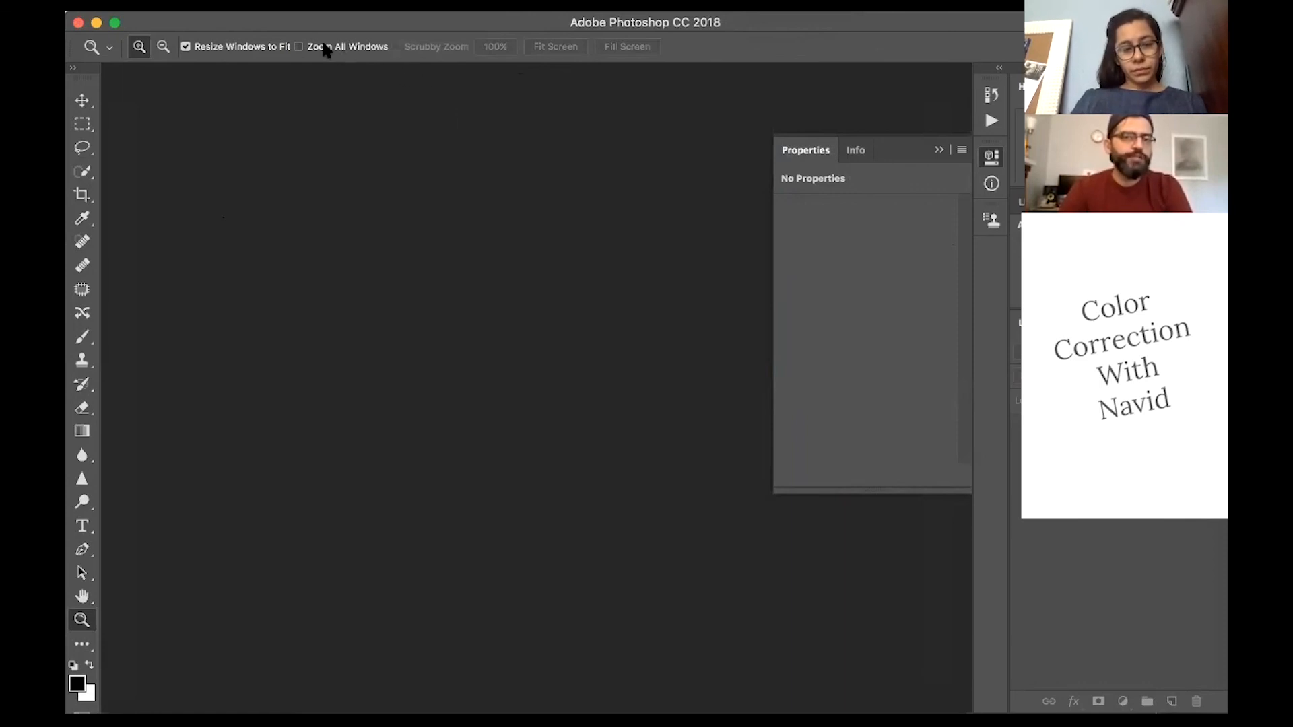
Step: Reopen _I9B0422.psd from the Edit folder
{"action": "left_click", "coordinate": [244, 13]}
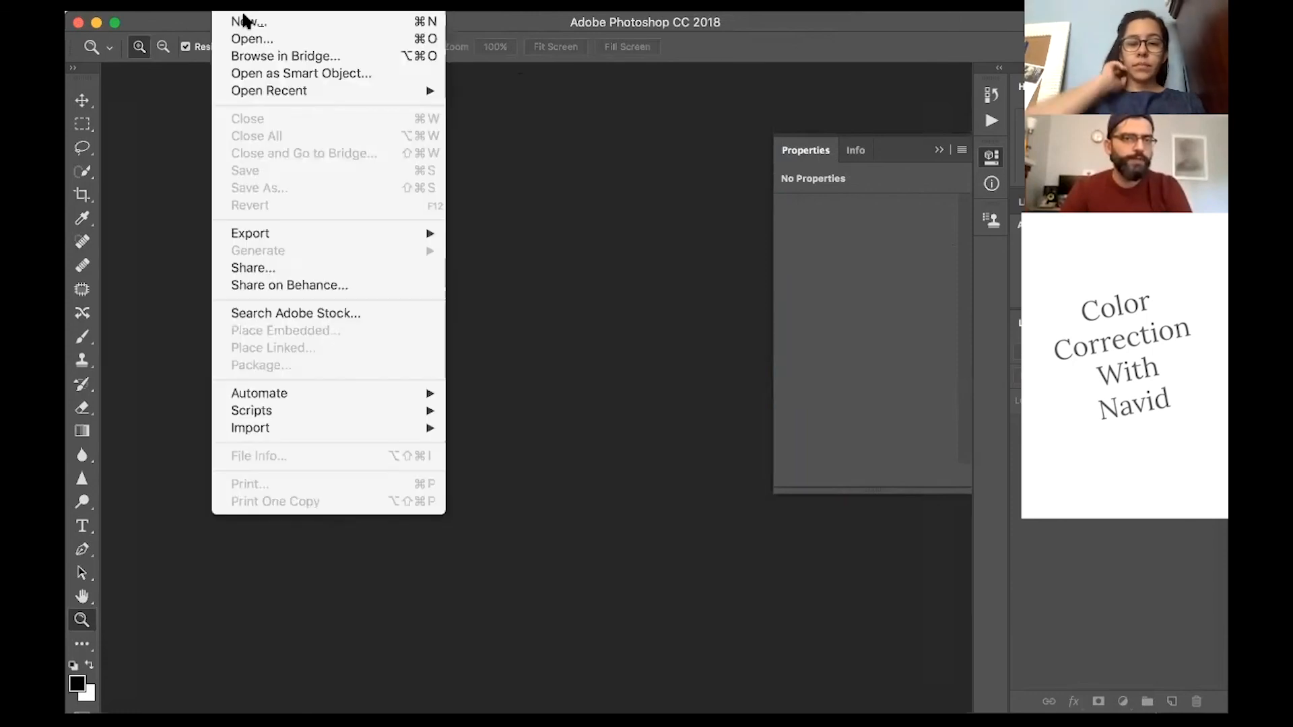
{"action": "left_click", "coordinate": [561, 299]}
{"action": "key", "text": "super+o"}
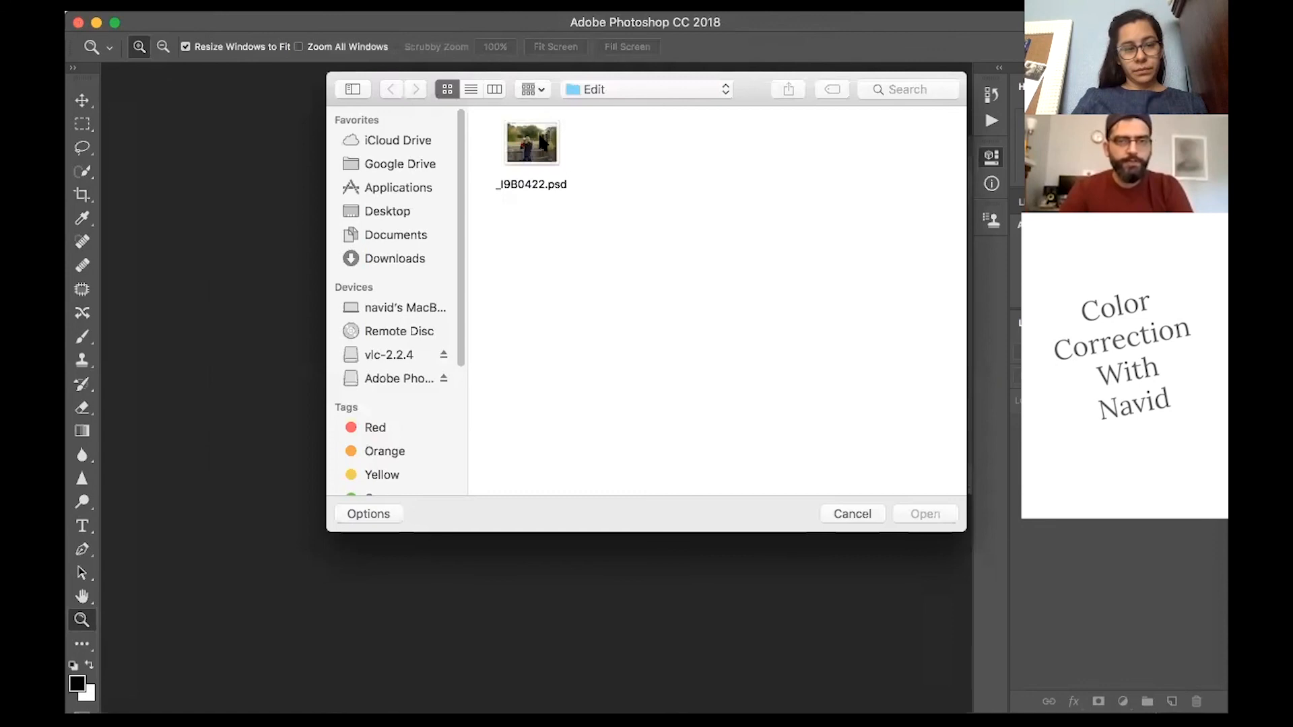
{"action": "left_click", "coordinate": [531, 142]}
{"action": "left_click", "coordinate": [926, 513]}
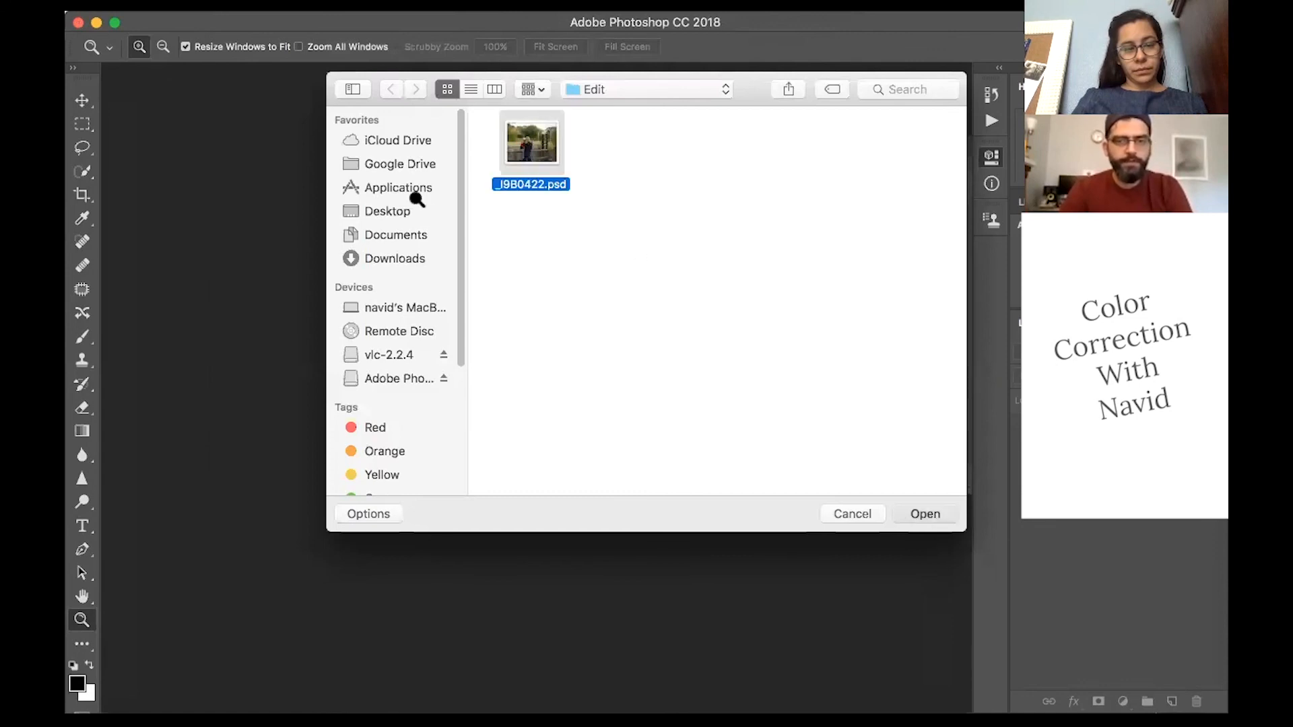
Step: Open the Assign Profile settings for the reopened photo and choose Adobe RGB (1998) as its profile
{"action": "left_click", "coordinate": [231, 9]}
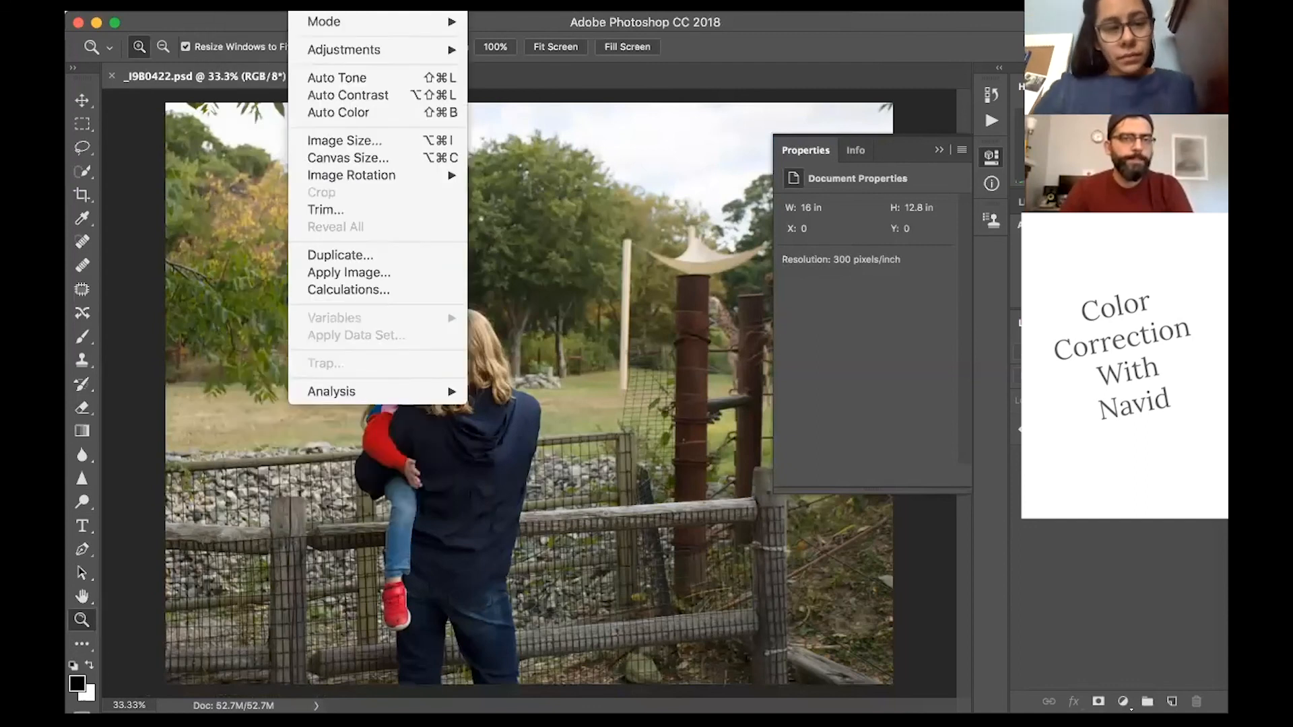
{"action": "mouse_move", "coordinate": [265, 7]}
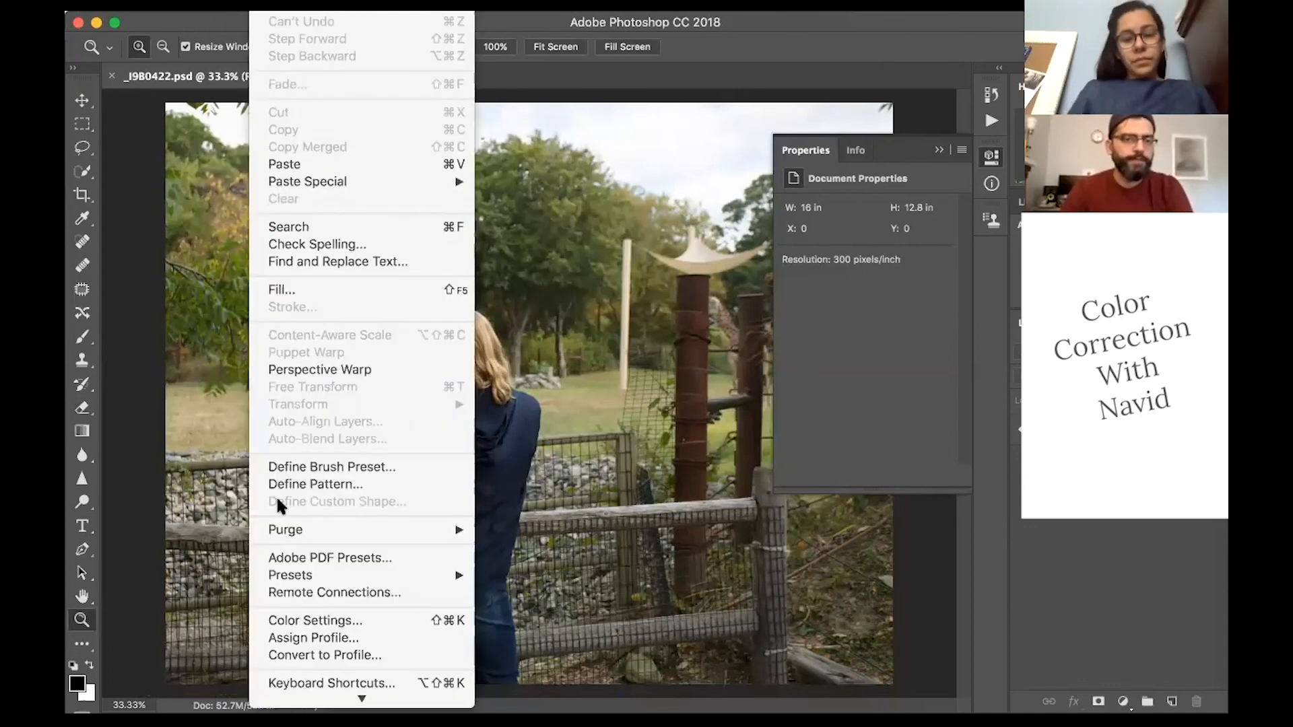
{"action": "left_click", "coordinate": [321, 637]}
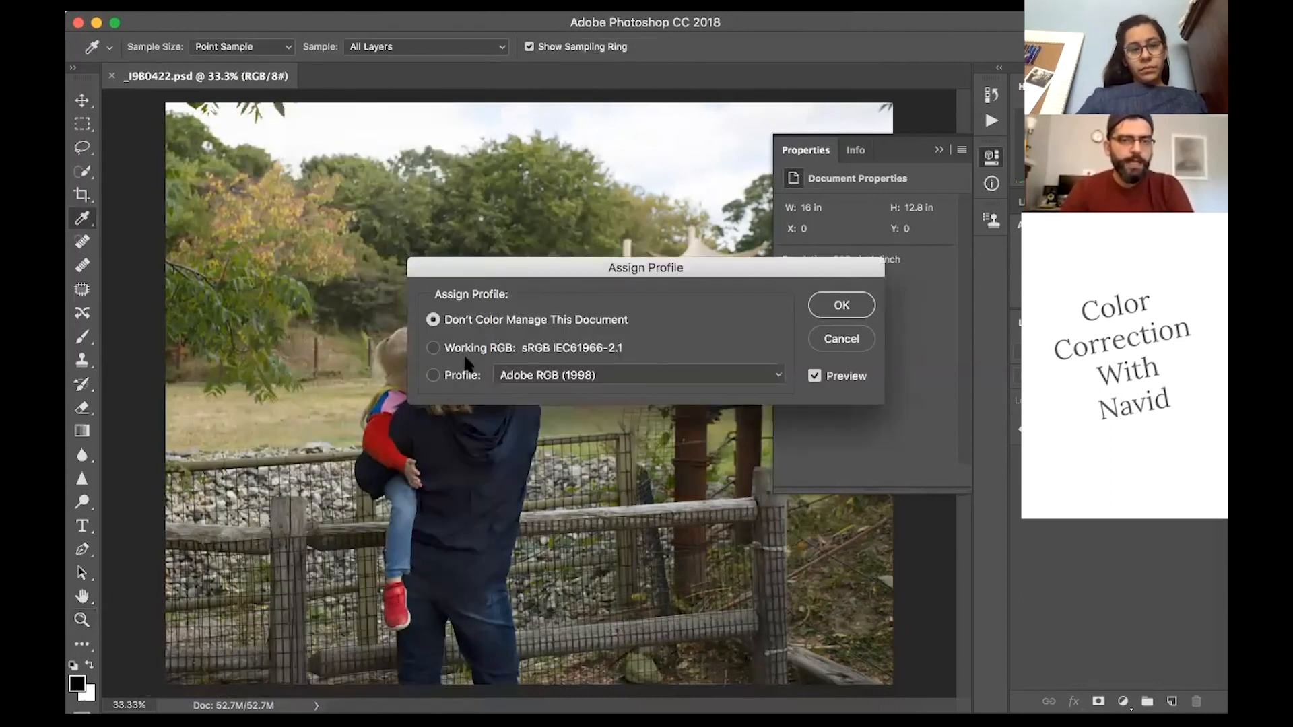
{"action": "left_click", "coordinate": [434, 375]}
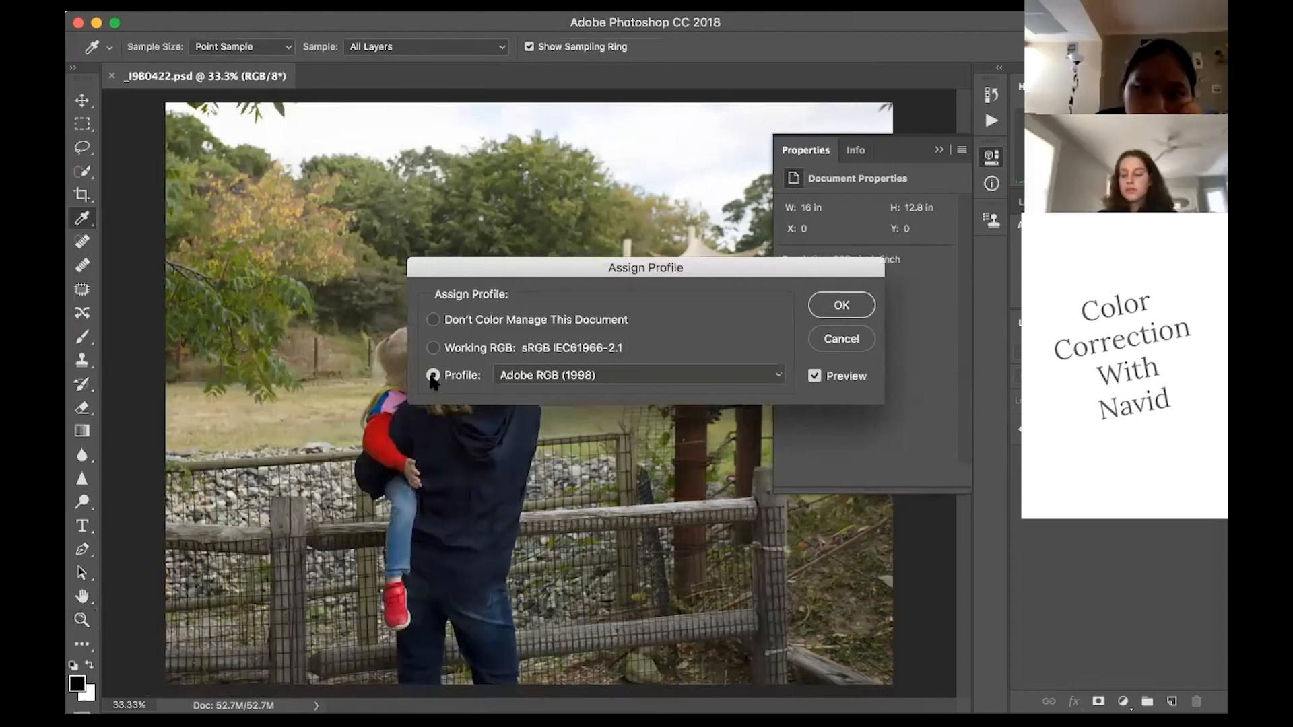
{"action": "left_click", "coordinate": [591, 376]}
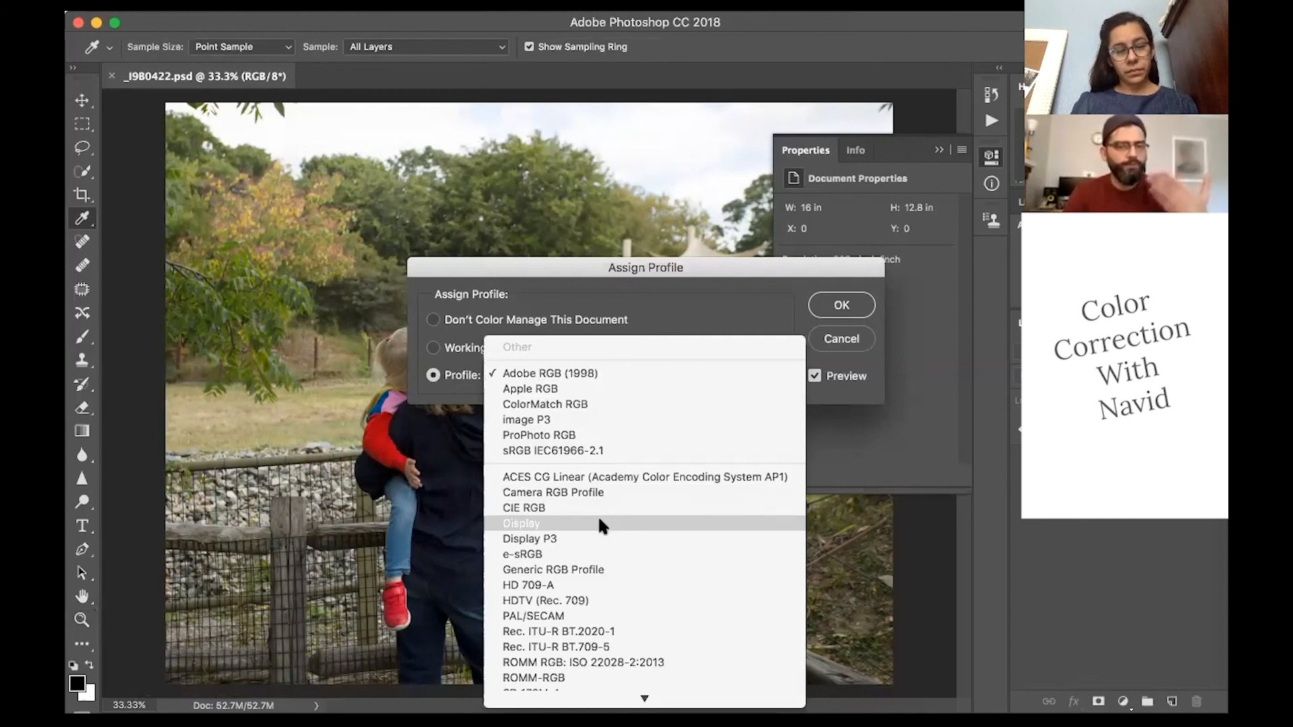
{"action": "left_click", "coordinate": [560, 451]}
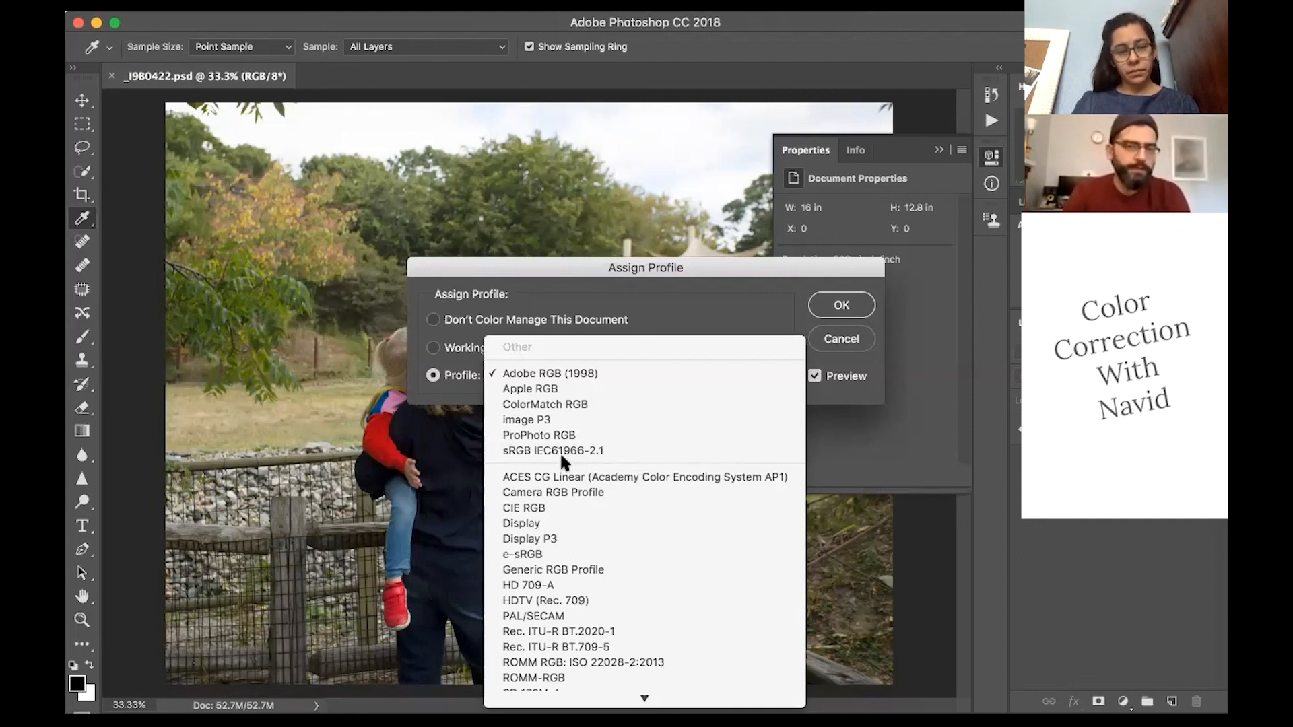
{"action": "left_click", "coordinate": [551, 374]}
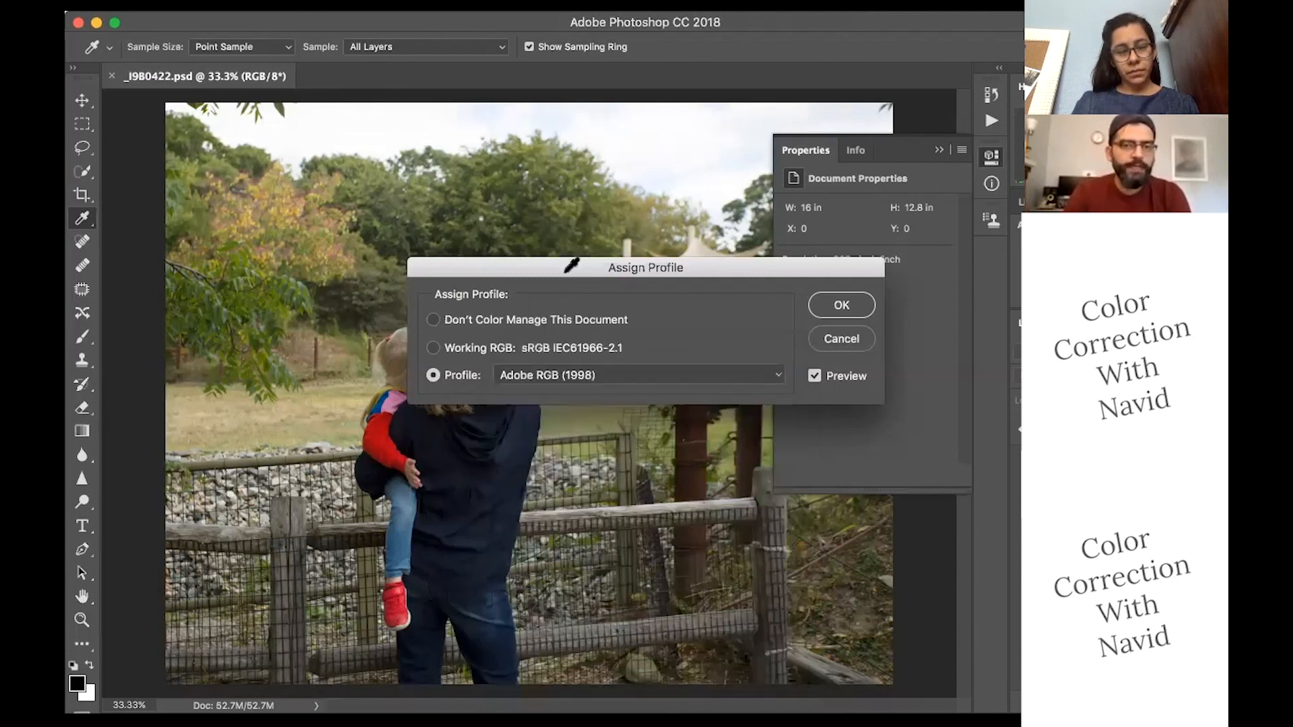
Step: Preview the sRGB IEC61966-2.1 profile on the unobstructed photo for comparison and switch back to Adobe RGB (1998)
{"action": "left_click_drag", "start_coordinate": [596, 267], "coordinate": [1009, 144]}
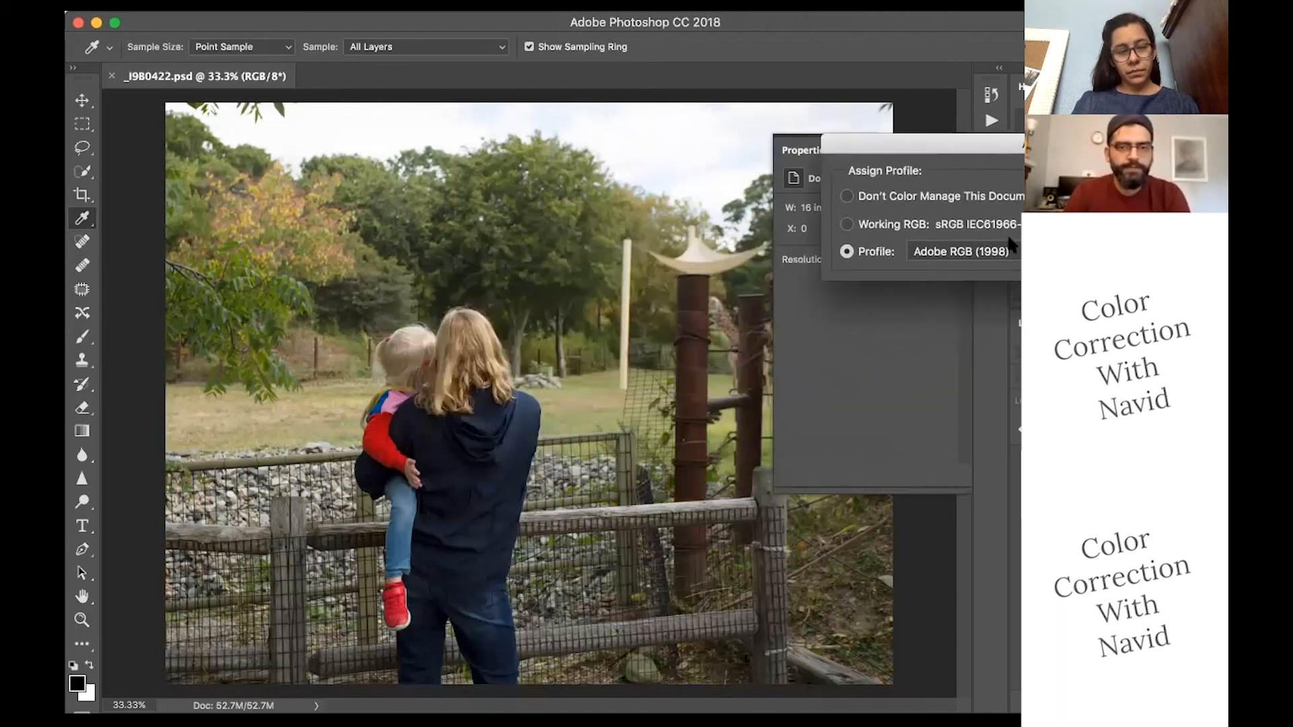
{"action": "left_click", "coordinate": [1000, 255]}
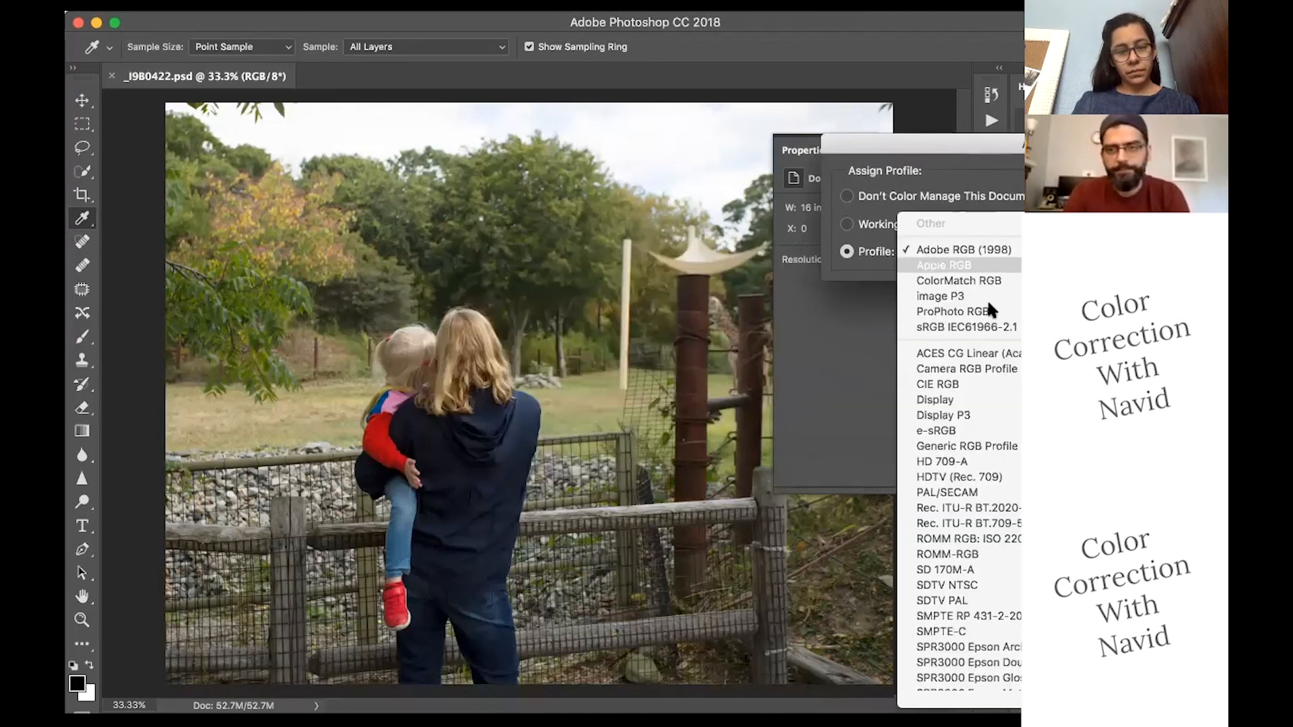
{"action": "left_click", "coordinate": [985, 320]}
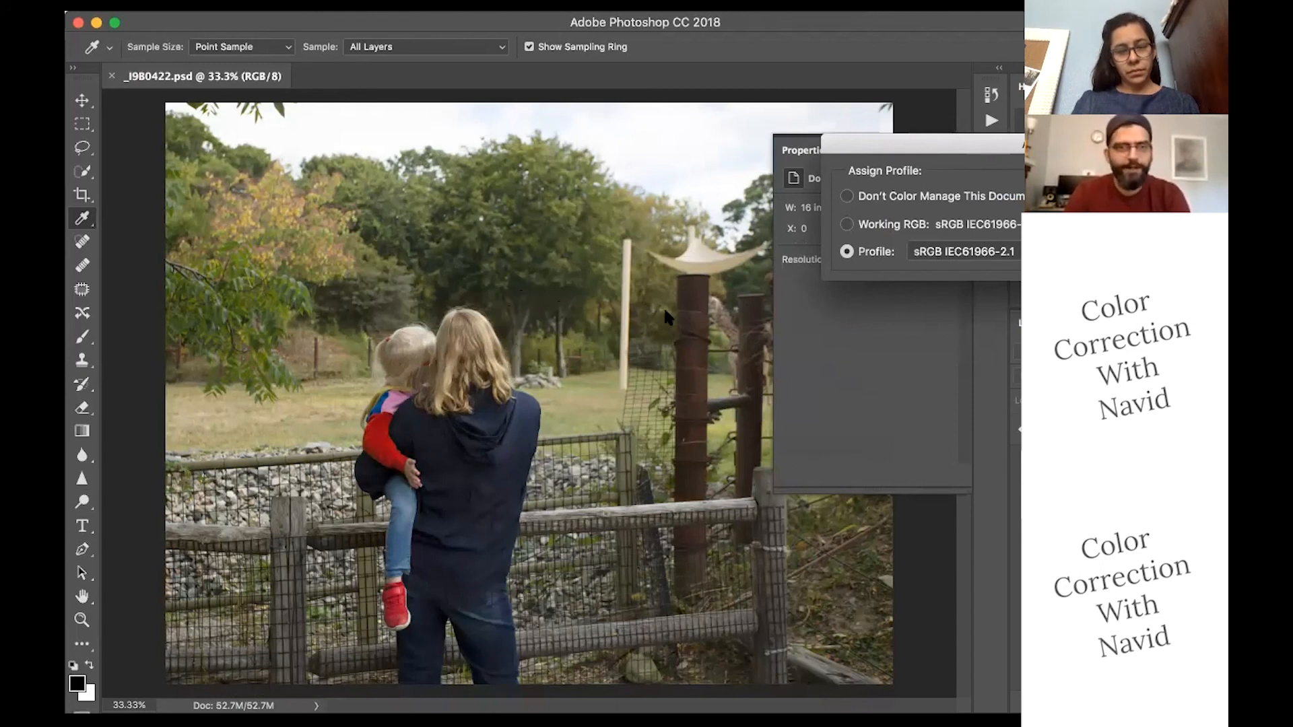
{"action": "left_click", "coordinate": [961, 255]}
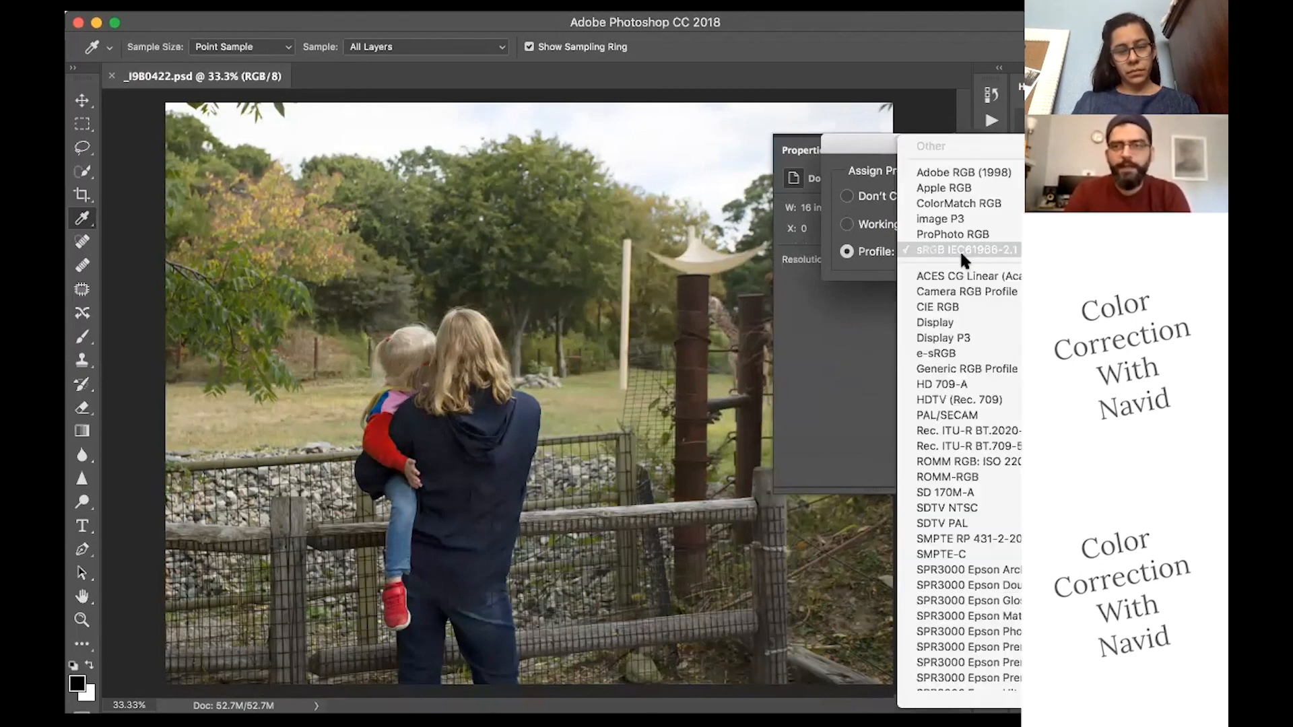
{"action": "left_click", "coordinate": [971, 170]}
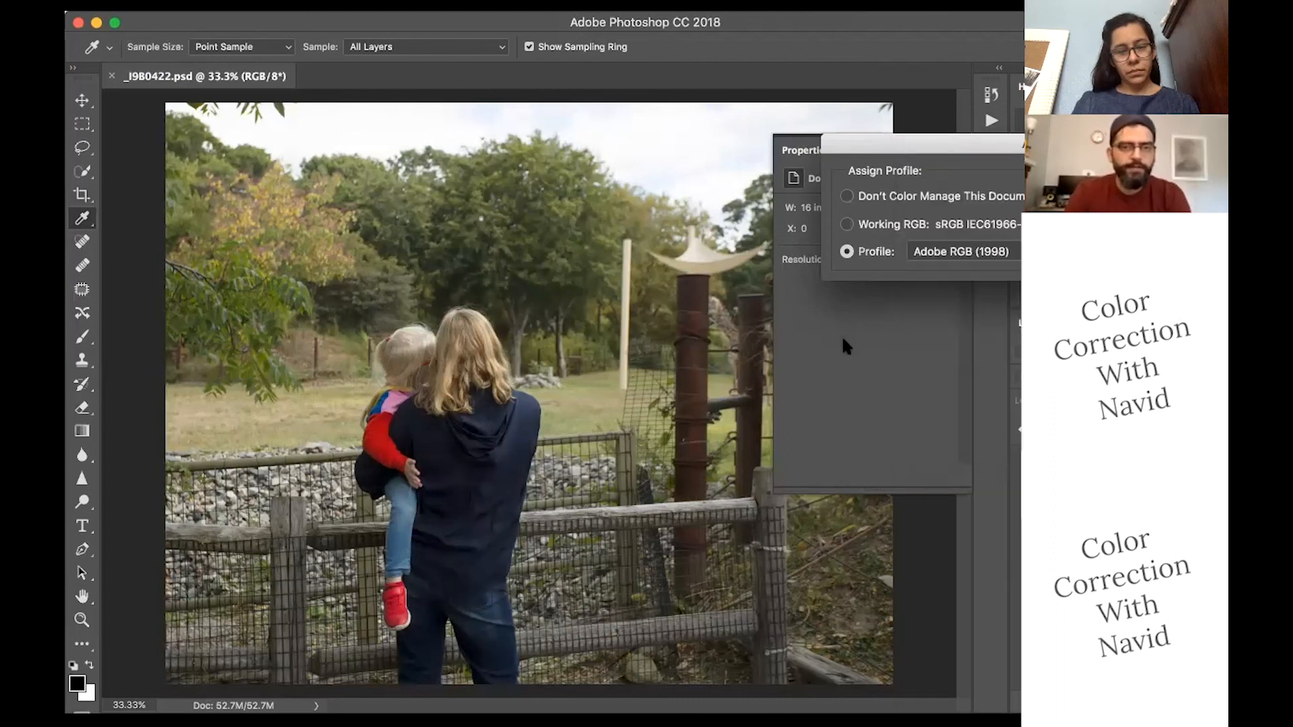
{"action": "left_click_drag", "start_coordinate": [1092, 143], "coordinate": [753, 243]}
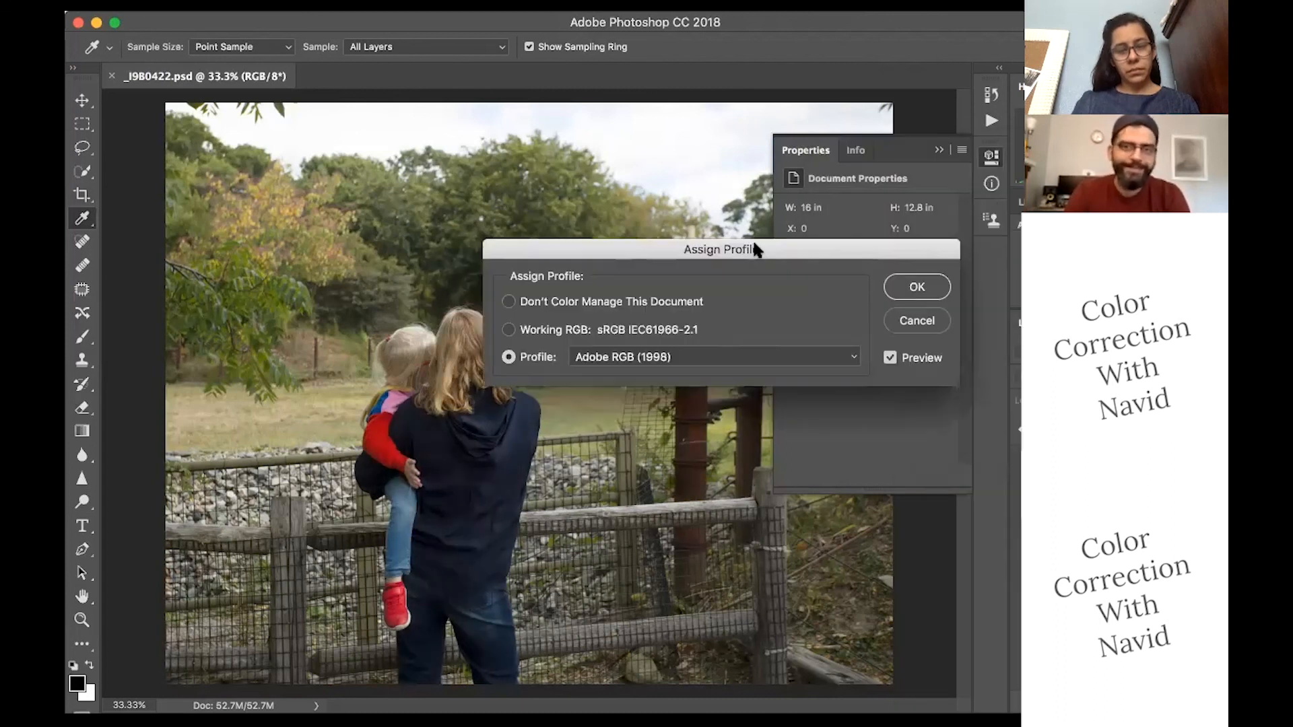